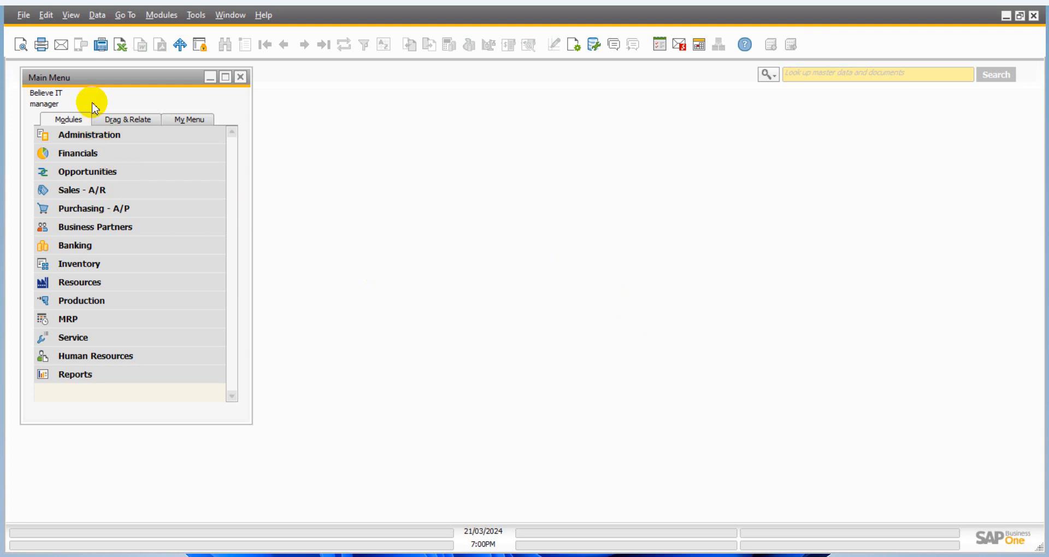
- Open the Chart of Accounts from the Financials module and reposition its window beside the main menu
{"action": "left_click", "coordinate": [108, 153]}
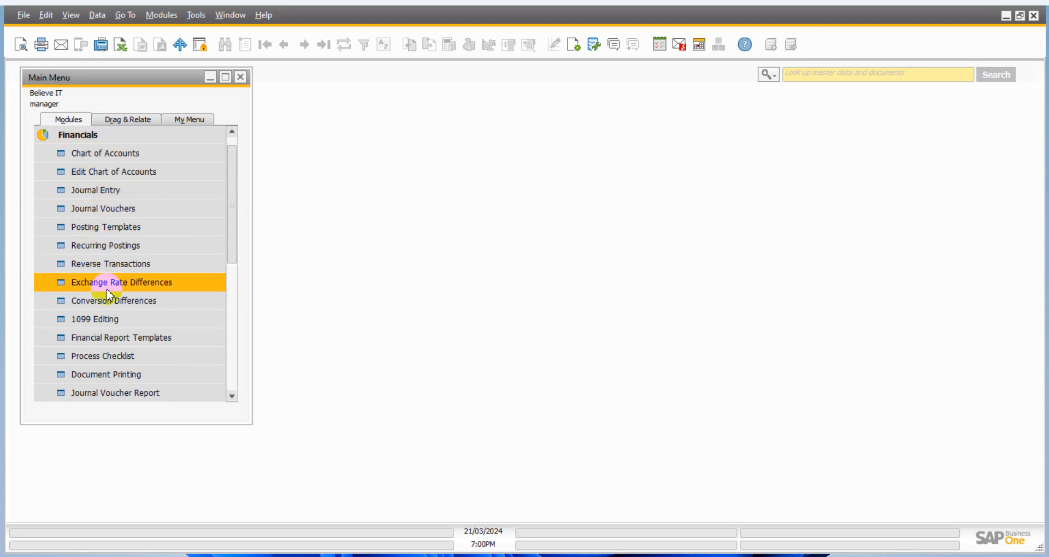
{"action": "scroll", "coordinate": [112, 240], "scroll_direction": "up", "scroll_amount": 1}
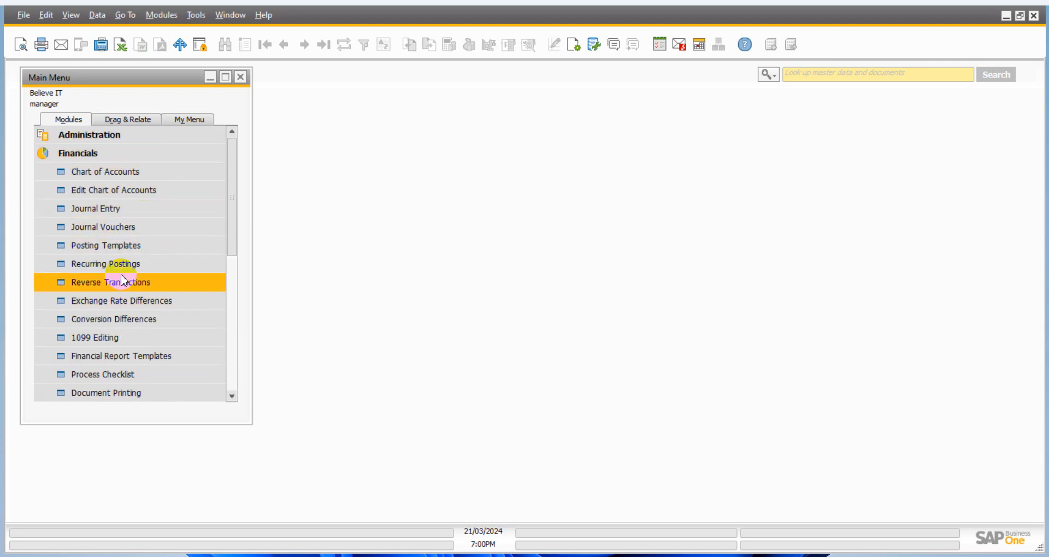
{"action": "left_click", "coordinate": [113, 176]}
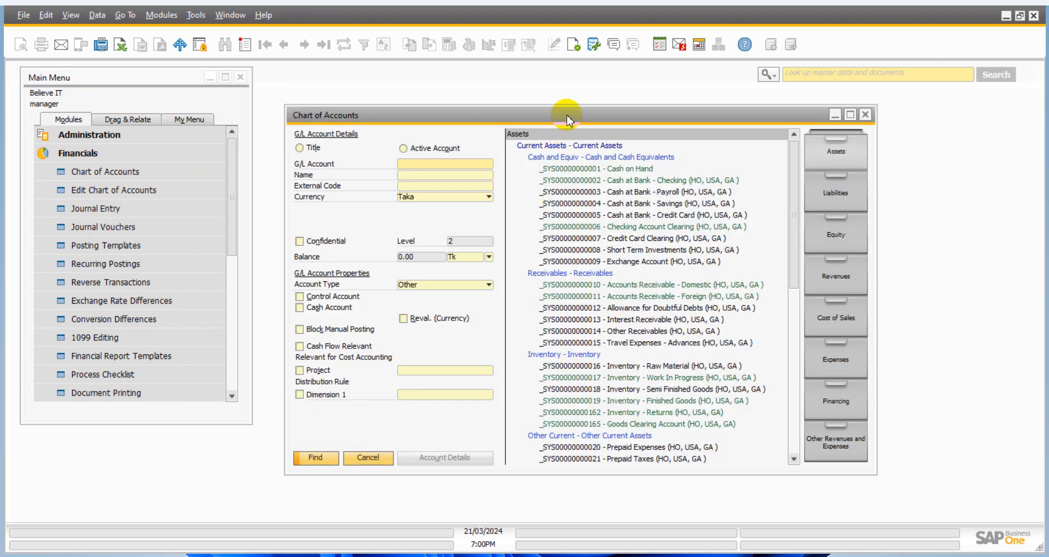
{"action": "left_click_drag", "start_coordinate": [571, 116], "coordinate": [574, 103]}
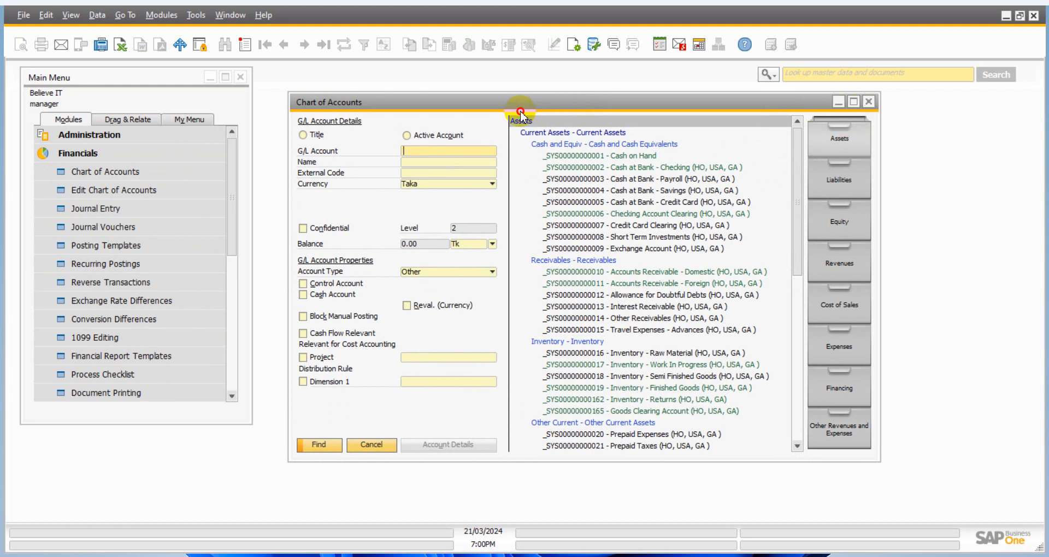
{"action": "left_click_drag", "start_coordinate": [520, 113], "coordinate": [498, 115]}
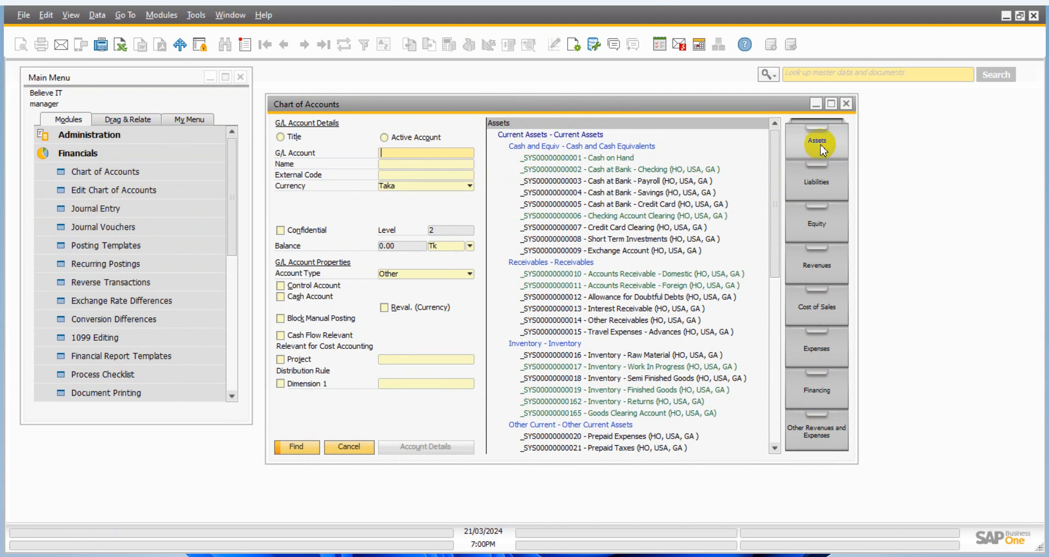
- Browse the account drawers from Liabilities through Equity, Revenues, Cost of Sales, Expenses and Financing to Other Revenues and Expenses
{"action": "left_click", "coordinate": [816, 182]}
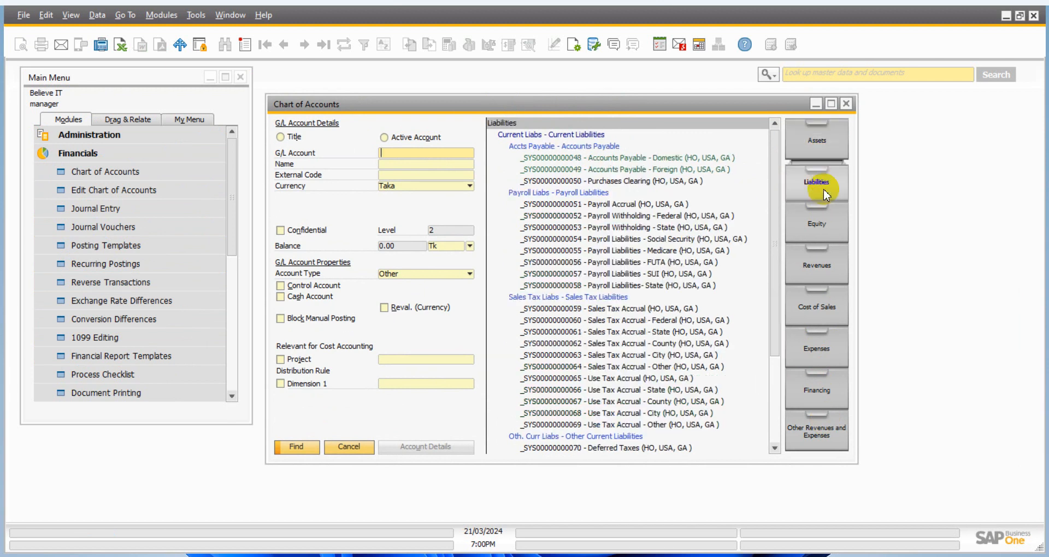
{"action": "left_click", "coordinate": [817, 224]}
{"action": "left_click", "coordinate": [827, 266]}
{"action": "left_click", "coordinate": [821, 311]}
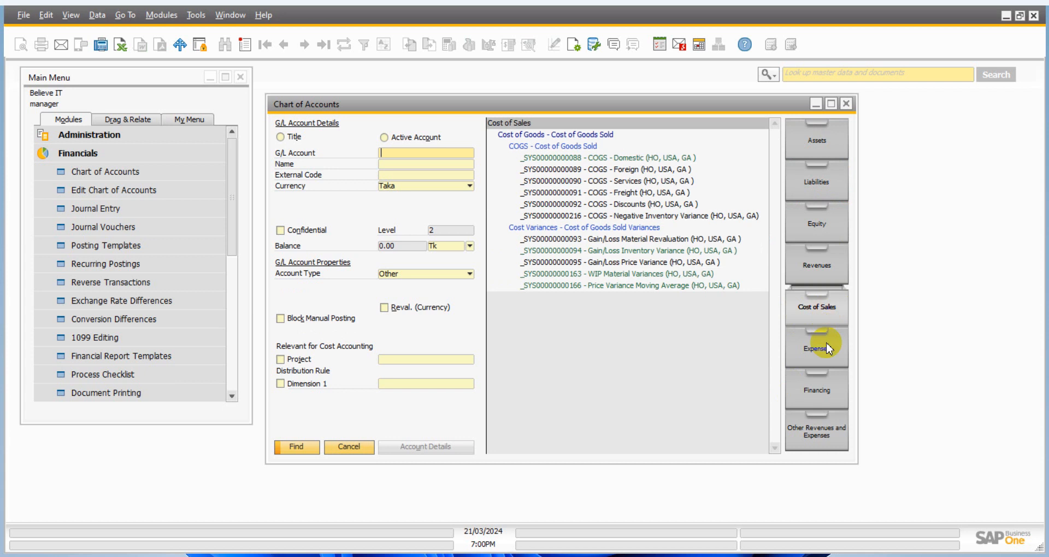
{"action": "left_click", "coordinate": [827, 353]}
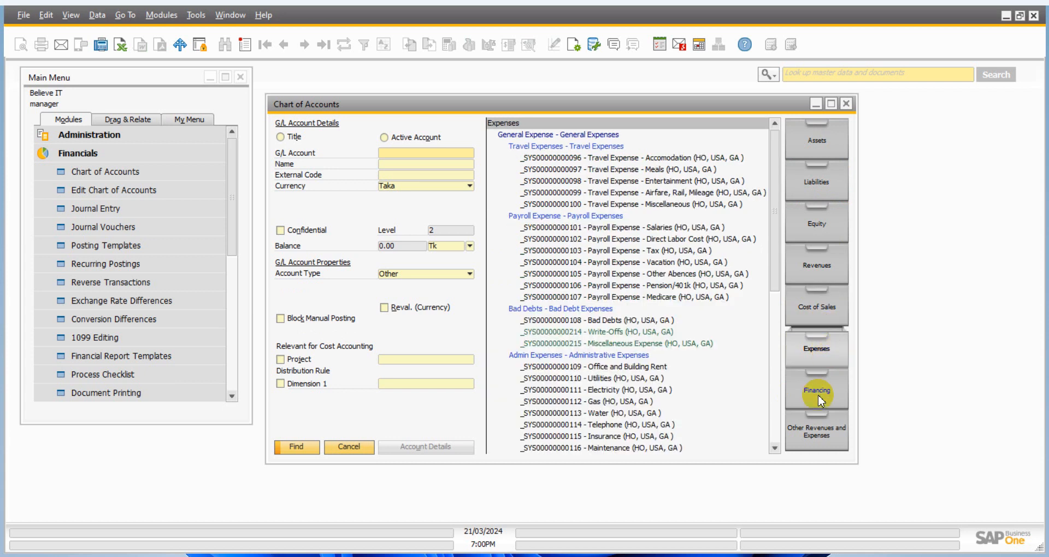
{"action": "left_click", "coordinate": [818, 394]}
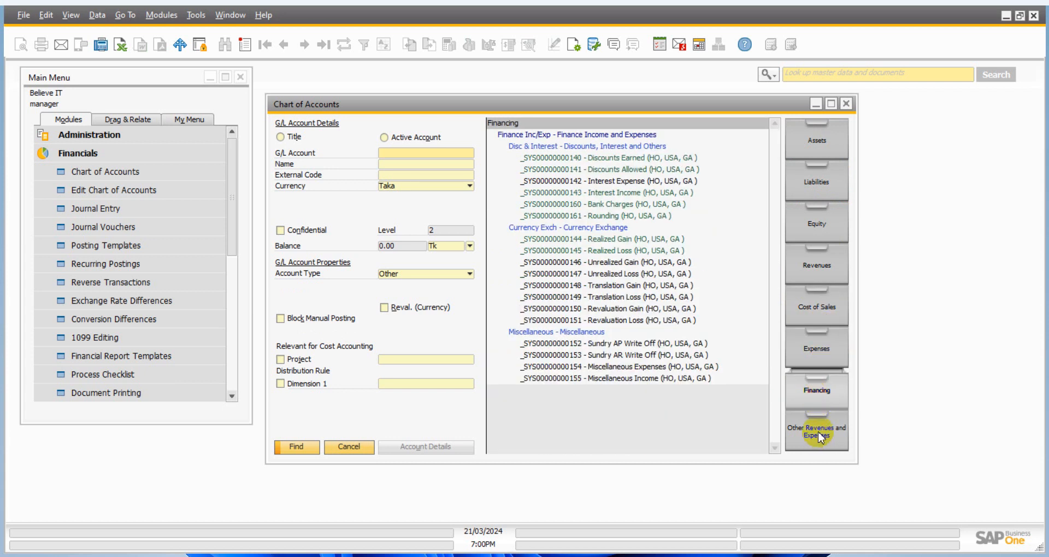
{"action": "left_click", "coordinate": [820, 436]}
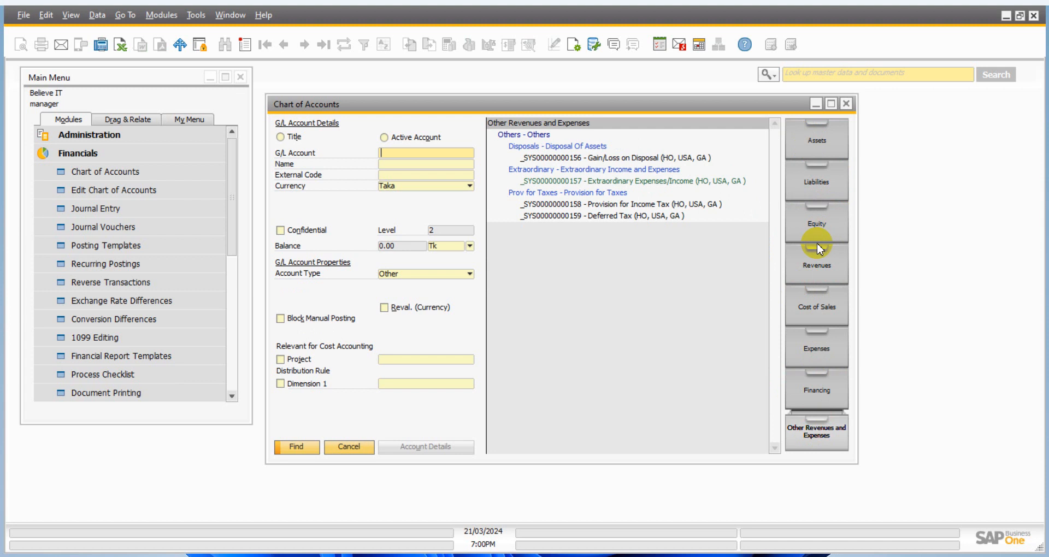
- Review the Assets, Liabilities, Equity and Revenues drawers again, and close the Chart of Accounts
{"action": "left_click", "coordinate": [816, 142]}
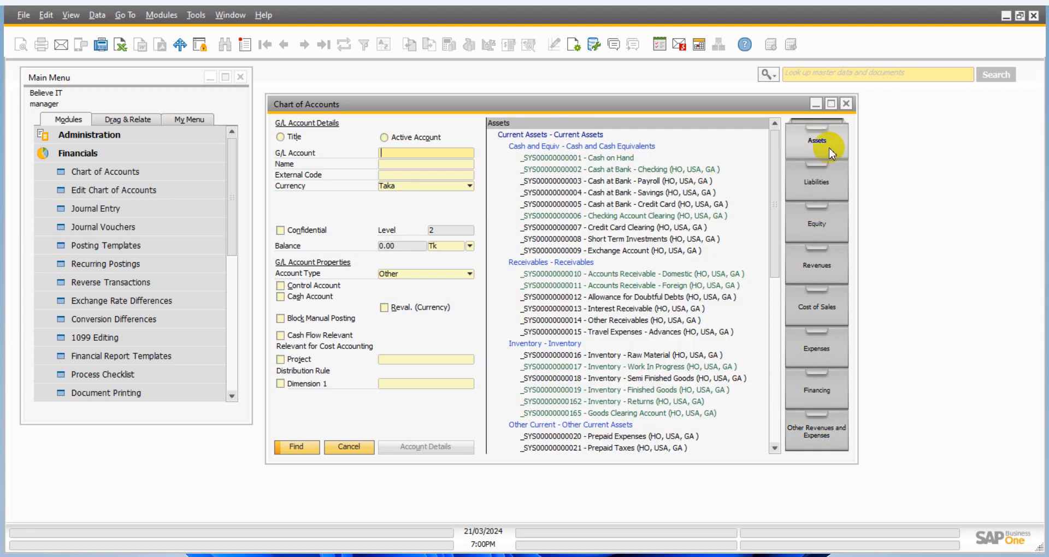
{"action": "left_click", "coordinate": [816, 191]}
{"action": "left_click", "coordinate": [815, 155]}
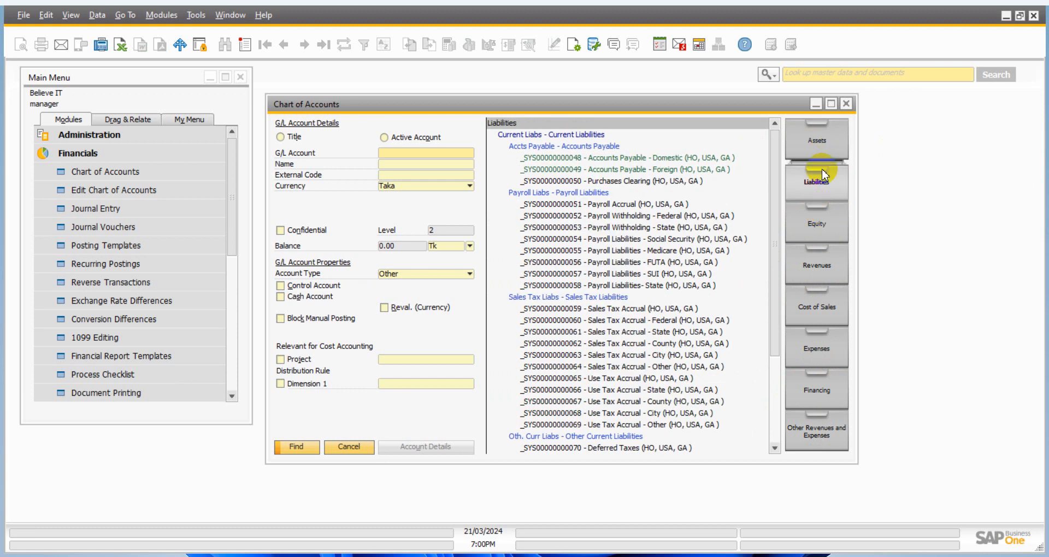
{"action": "left_click", "coordinate": [831, 225]}
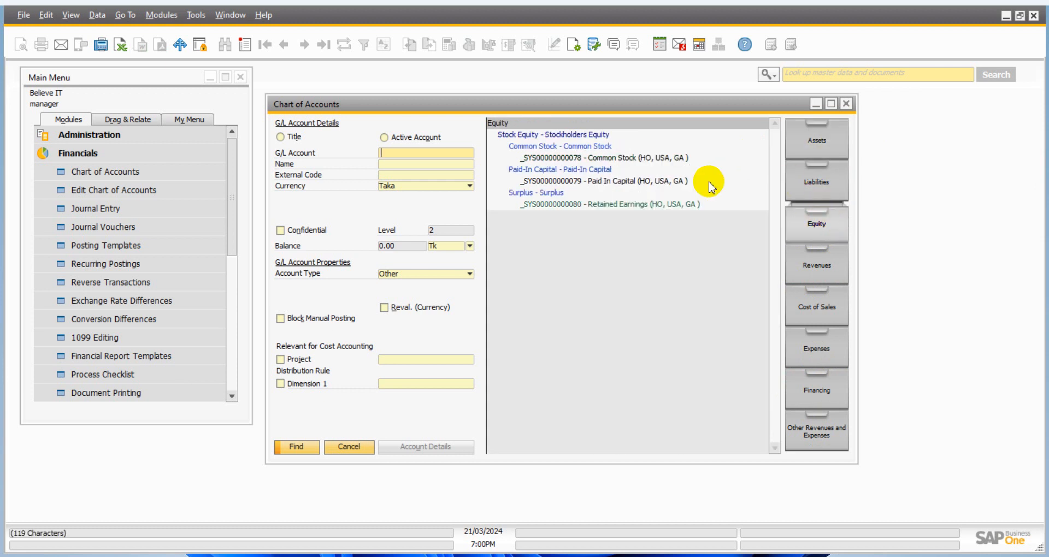
{"action": "left_click", "coordinate": [825, 267]}
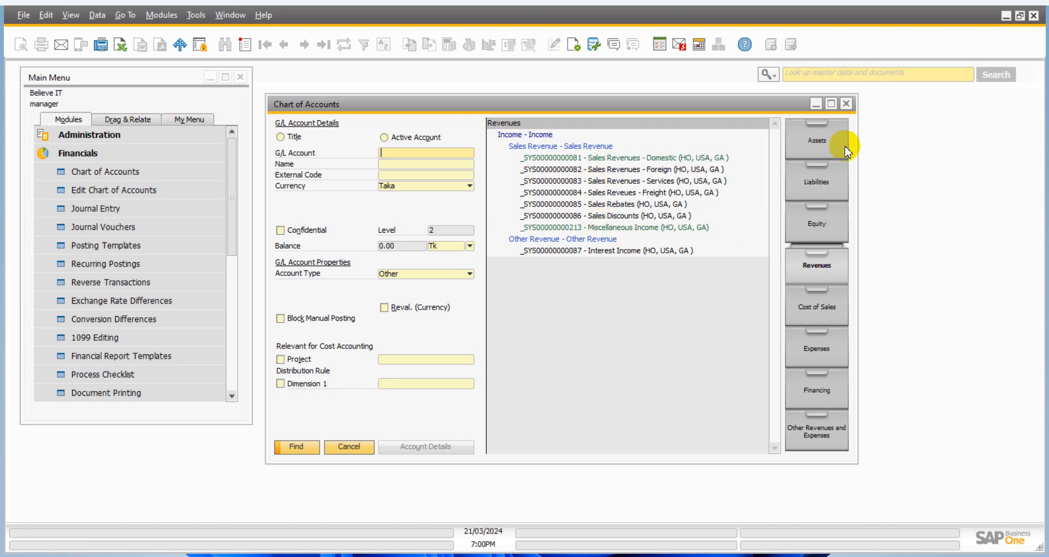
{"action": "left_click", "coordinate": [846, 104]}
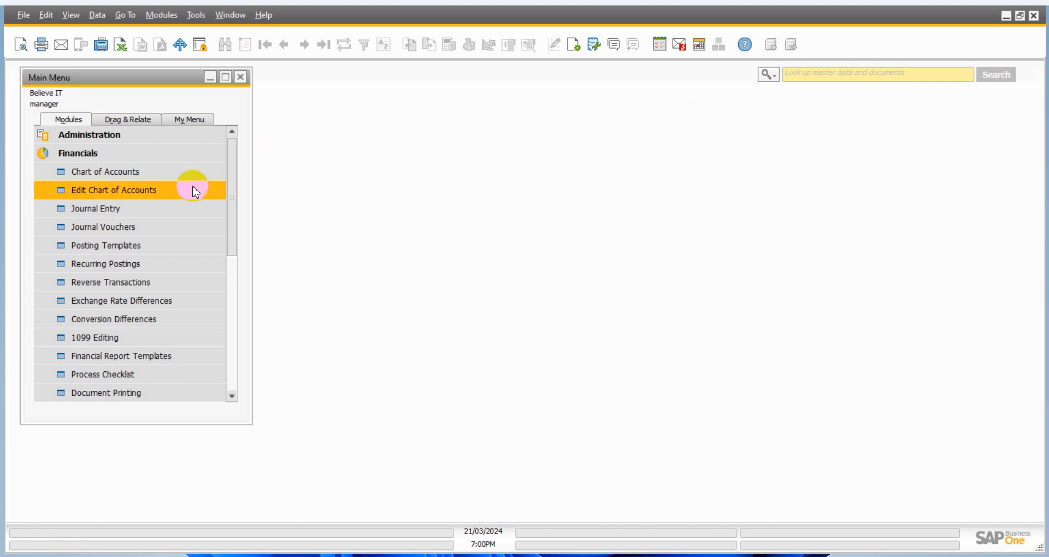
- Open a new journal entry and examine the voucher types available for it
{"action": "left_click", "coordinate": [123, 190]}
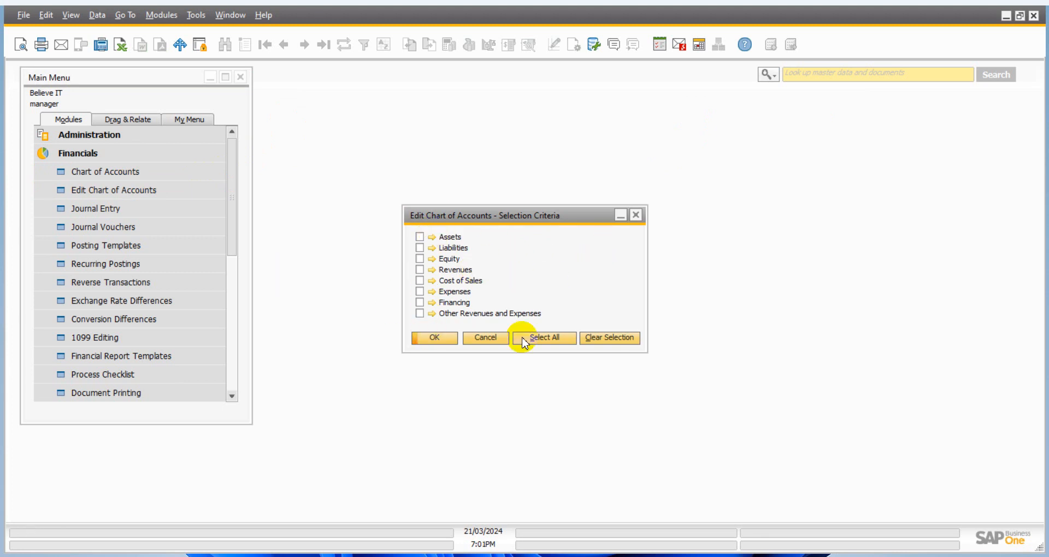
{"action": "left_click", "coordinate": [506, 339]}
{"action": "left_click", "coordinate": [197, 209]}
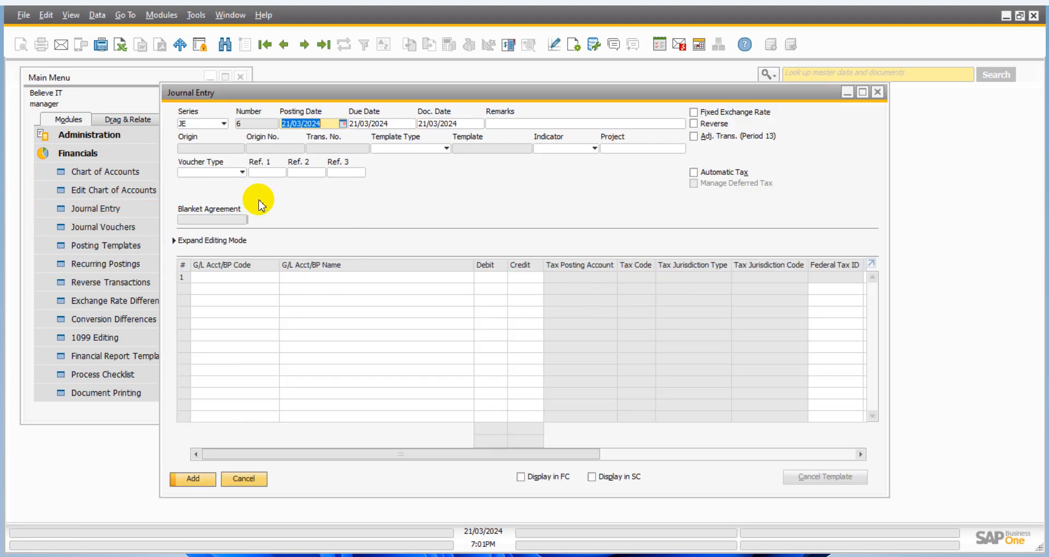
{"action": "left_click", "coordinate": [236, 173]}
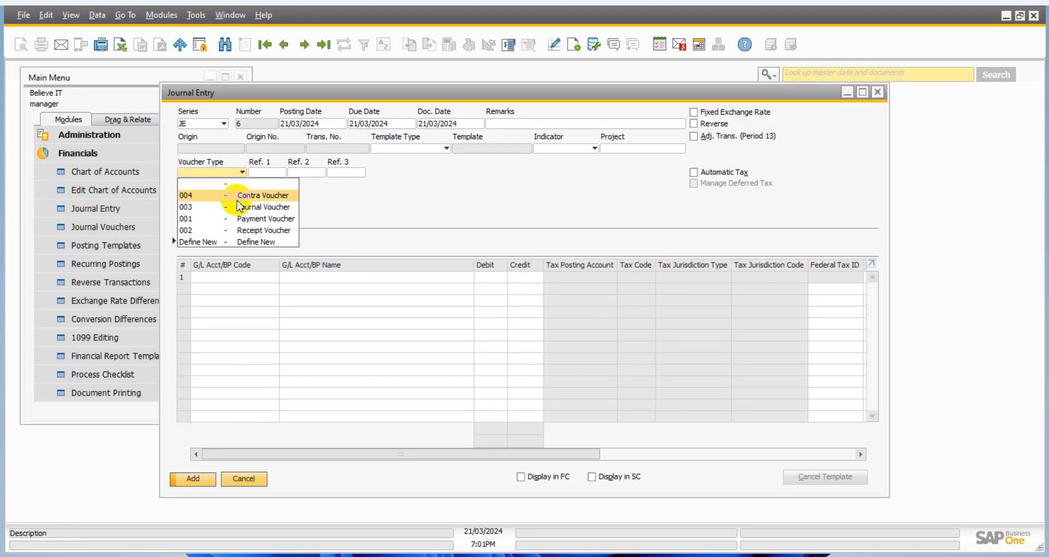
{"action": "left_click", "coordinate": [410, 210]}
{"action": "left_click_drag", "start_coordinate": [395, 88], "coordinate": [493, 76]}
{"action": "left_click", "coordinate": [327, 159]}
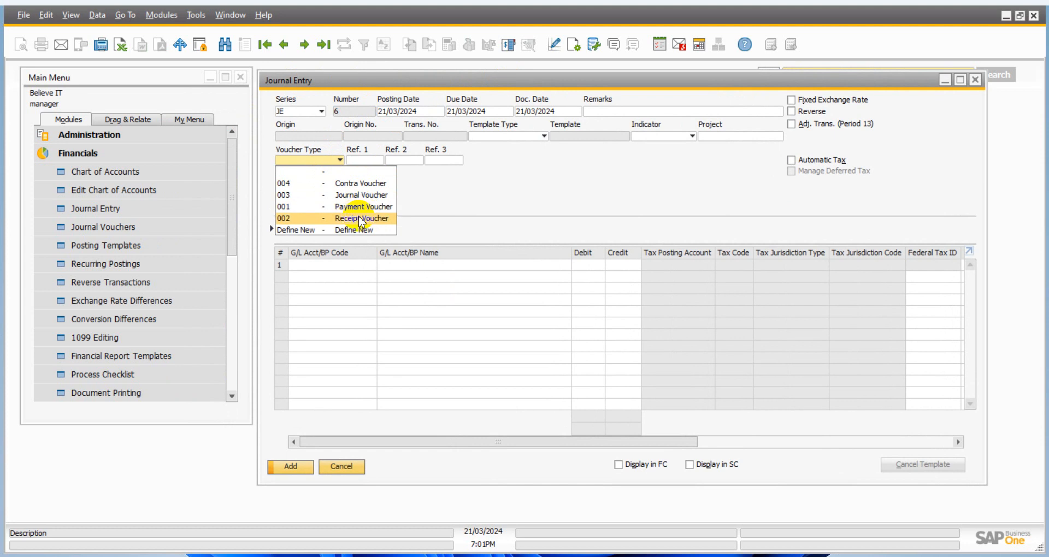
{"action": "left_click", "coordinate": [509, 204]}
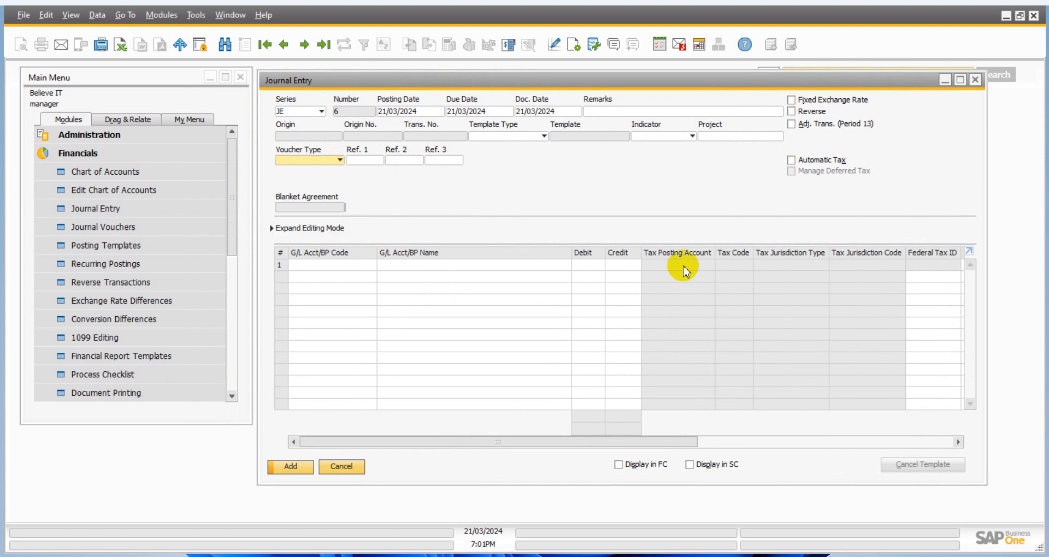
- Define a new voucher type with code 005 and description New Voucher, and apply it to the journal entry
{"action": "left_click", "coordinate": [318, 160]}
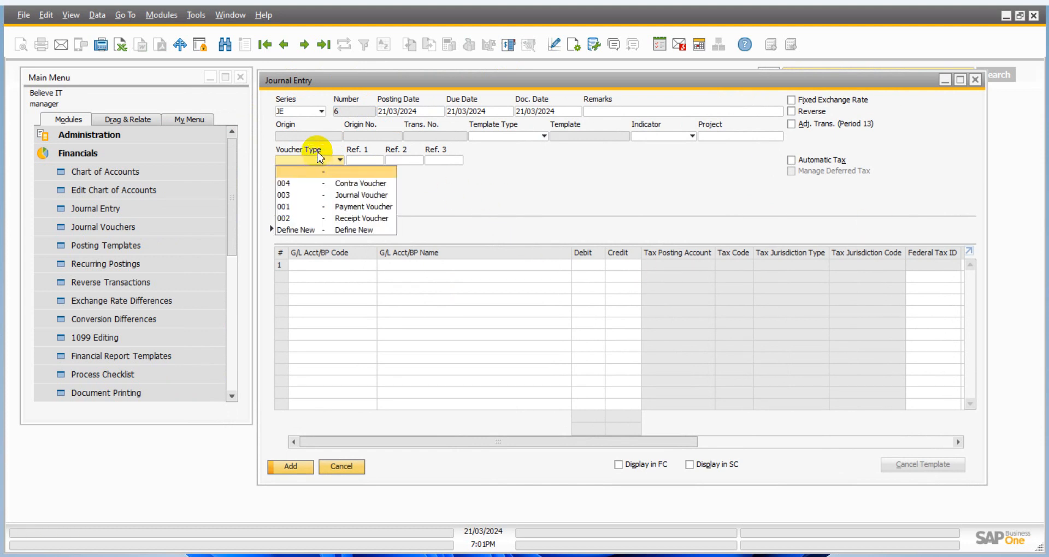
{"action": "left_click", "coordinate": [295, 229]}
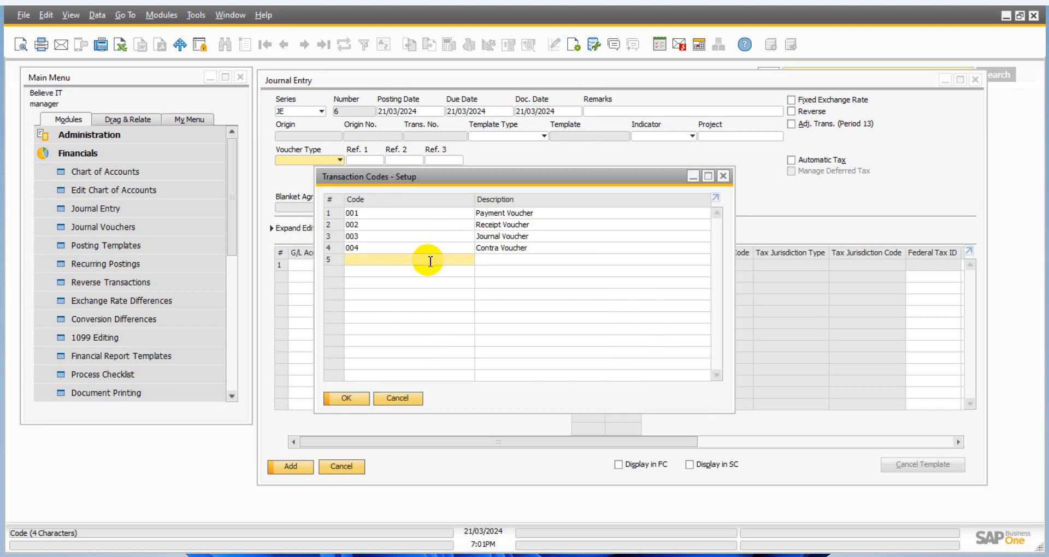
{"action": "key", "text": "Tab"}
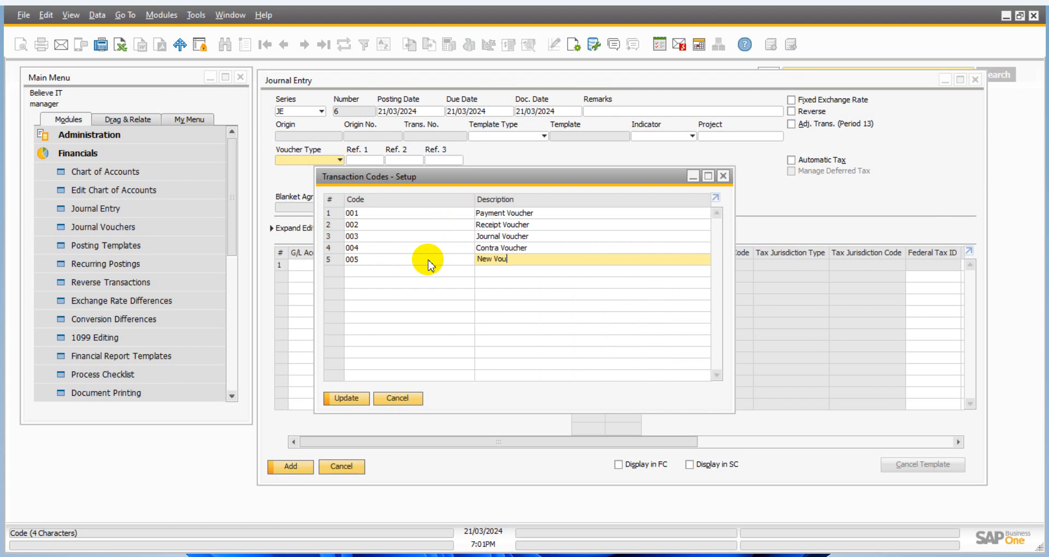
{"action": "key", "text": "Return"}
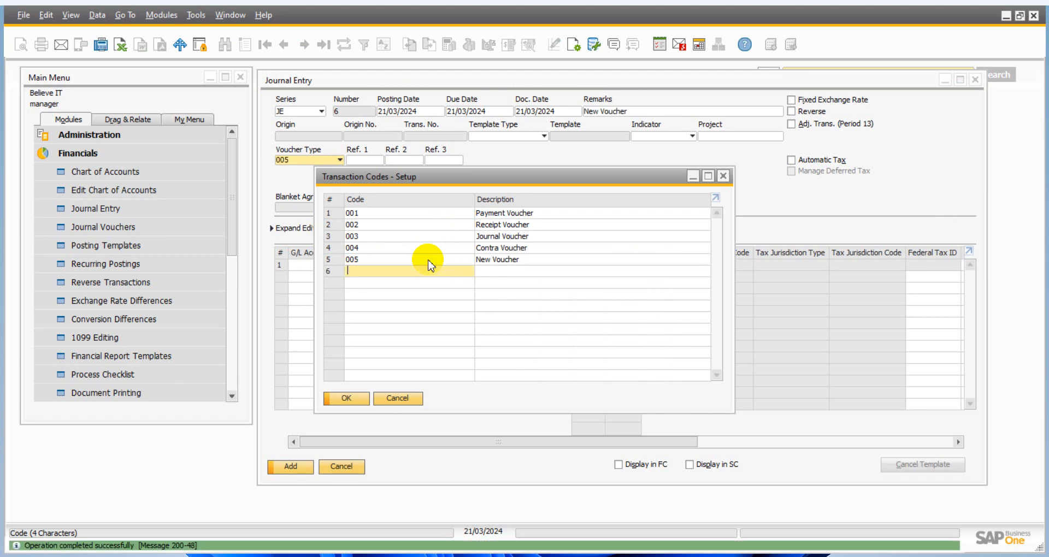
{"action": "left_click", "coordinate": [346, 397]}
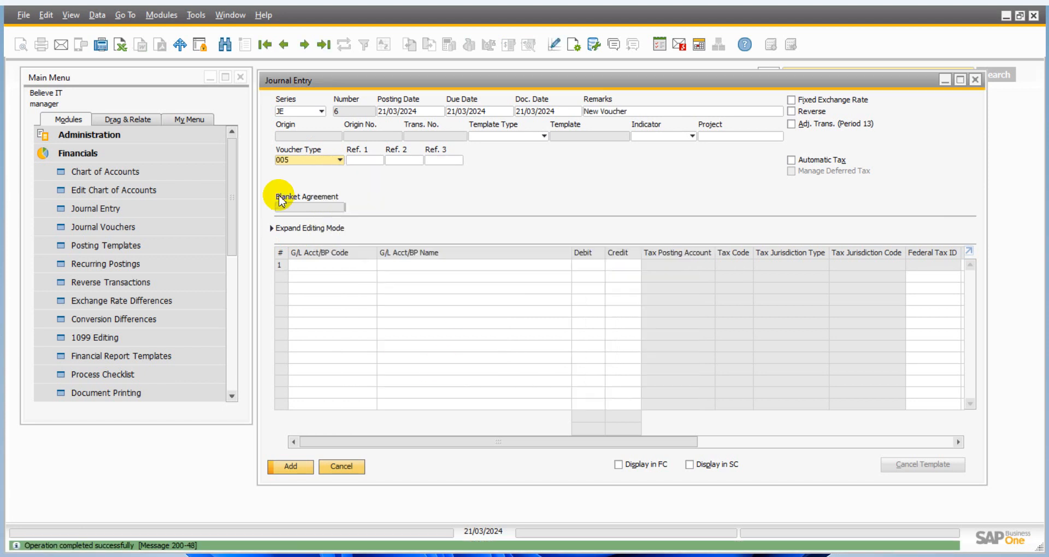
- Check the journal entry's voucher type list and cancel the entry without adding it
{"action": "left_click", "coordinate": [336, 159]}
{"action": "left_click", "coordinate": [451, 208]}
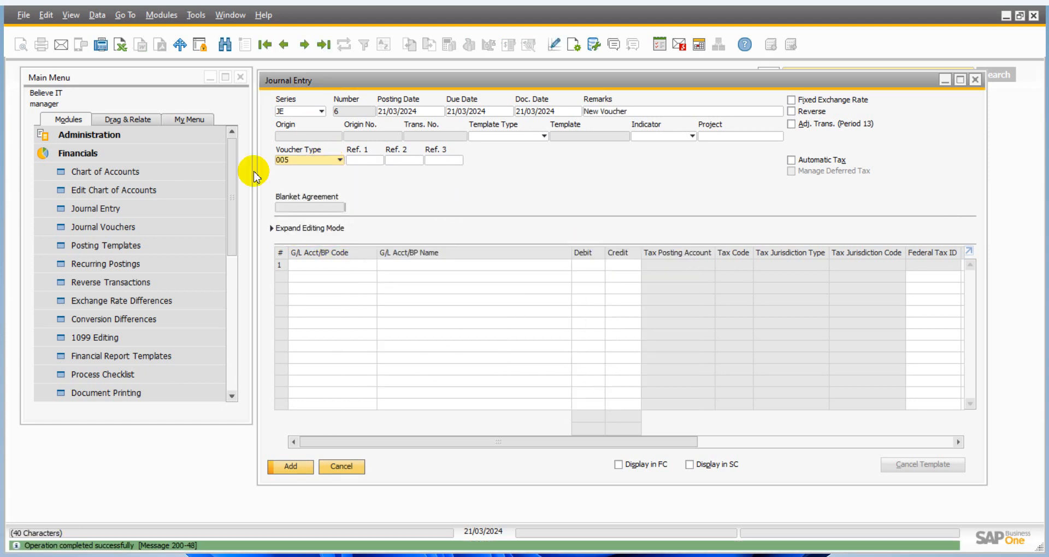
{"action": "left_click", "coordinate": [349, 466]}
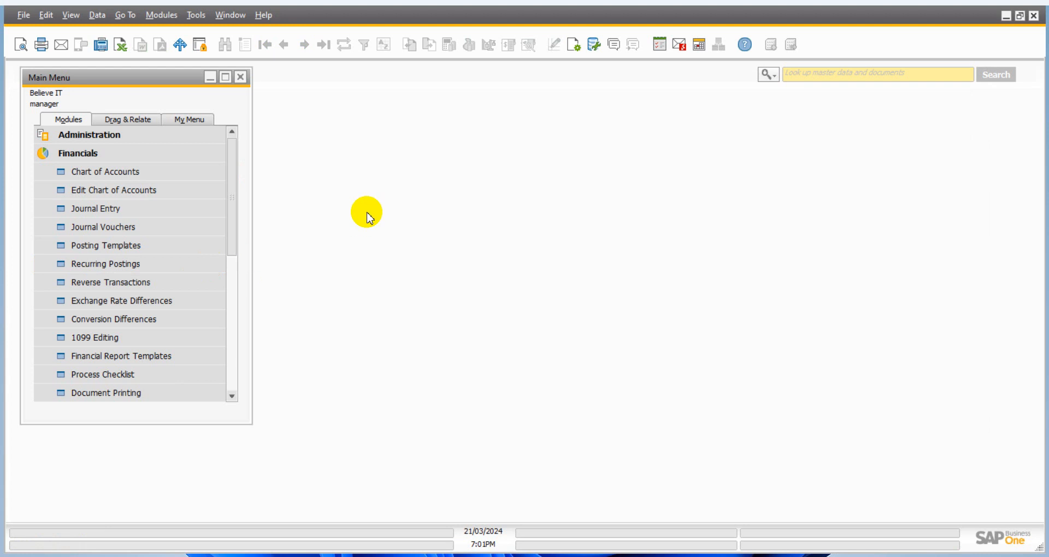
- Open Edit Chart of Accounts for the Assets drawer only and maximize its window
{"action": "left_click", "coordinate": [109, 195]}
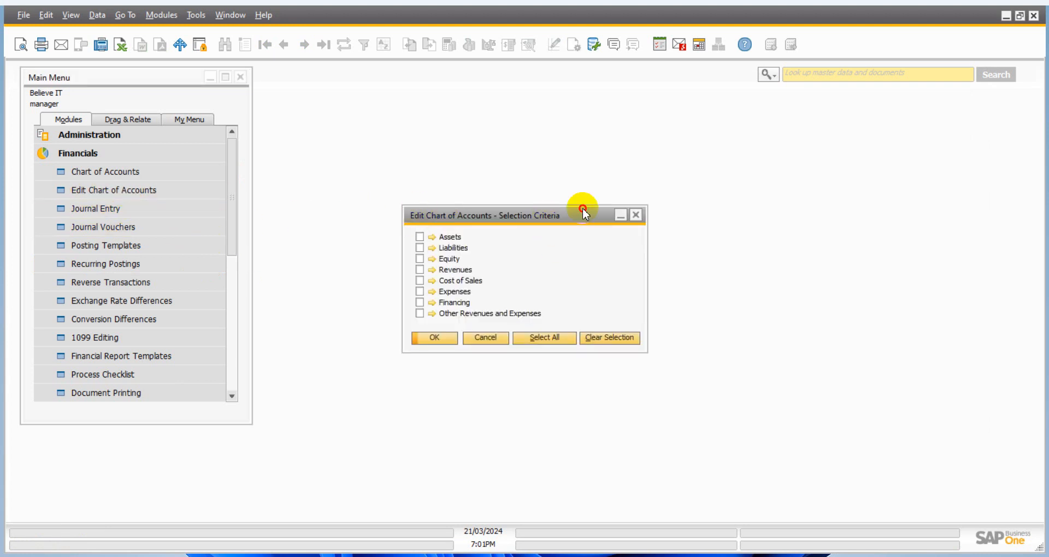
{"action": "left_click_drag", "start_coordinate": [583, 211], "coordinate": [663, 132]}
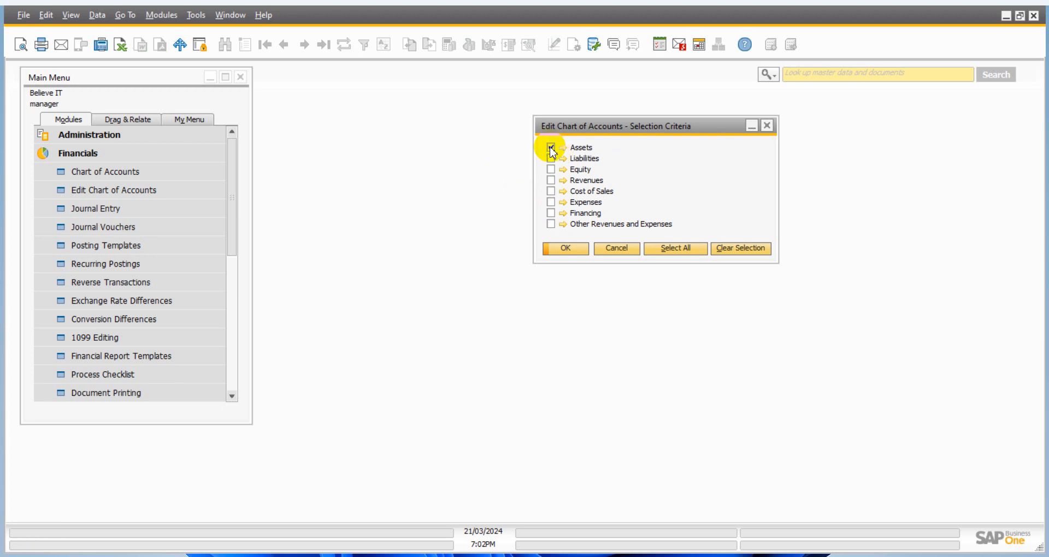
{"action": "left_click", "coordinate": [567, 247]}
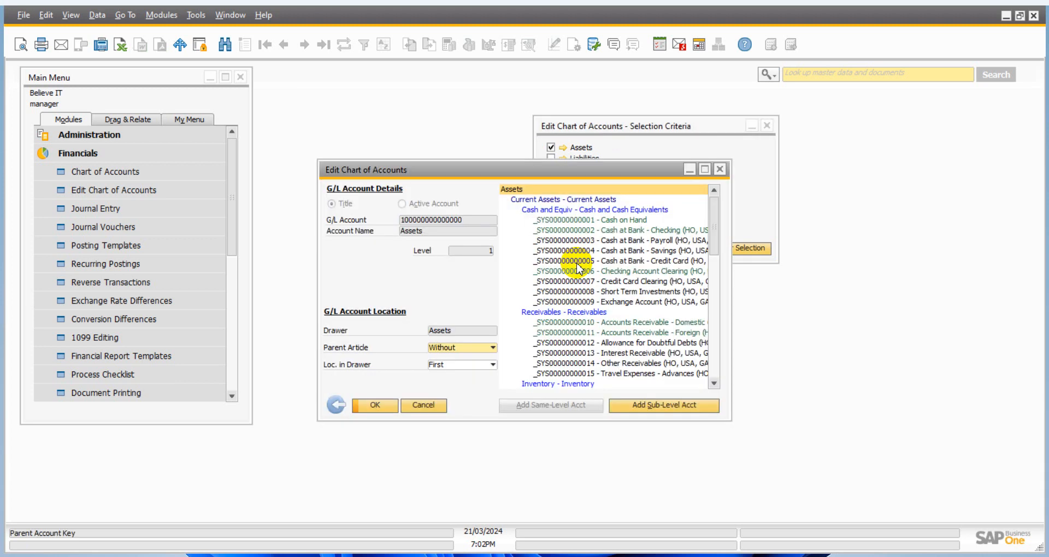
{"action": "left_click", "coordinate": [704, 169]}
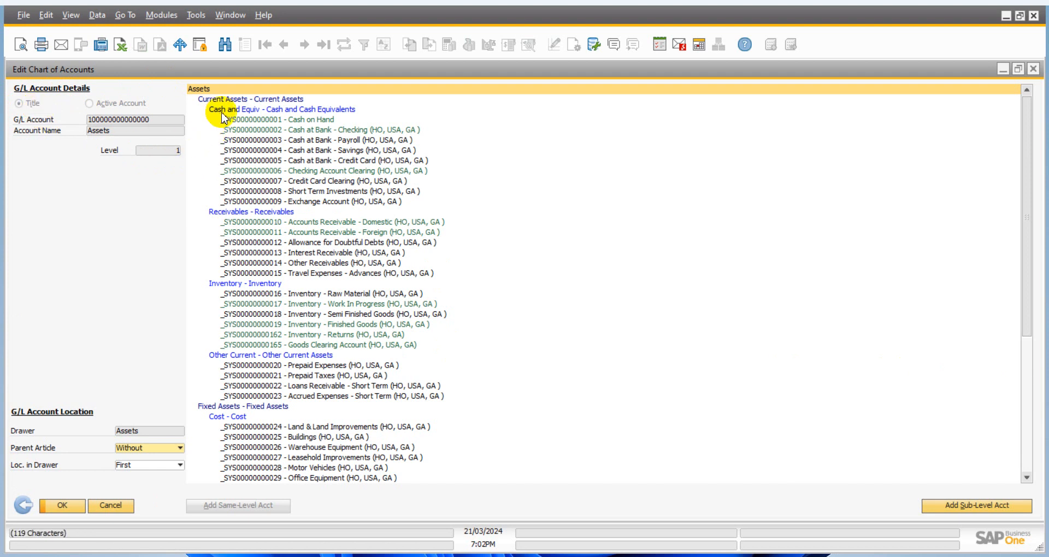
- Examine the details of the Cash and Cash Equivalents, Receivables and Inventory titles and of the active accounts under Receivables
{"action": "left_click", "coordinate": [286, 111]}
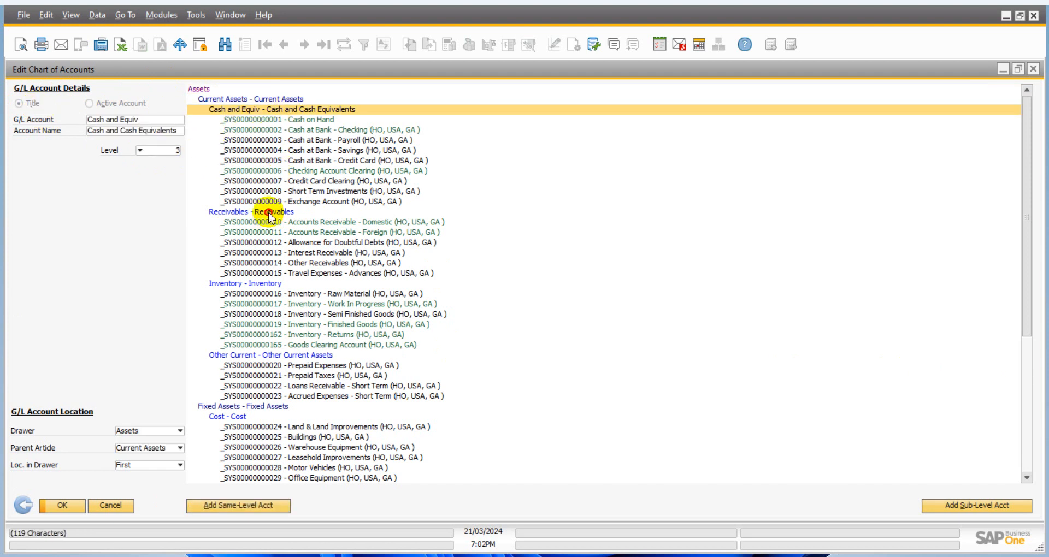
{"action": "left_click", "coordinate": [269, 213]}
{"action": "left_click", "coordinate": [252, 286]}
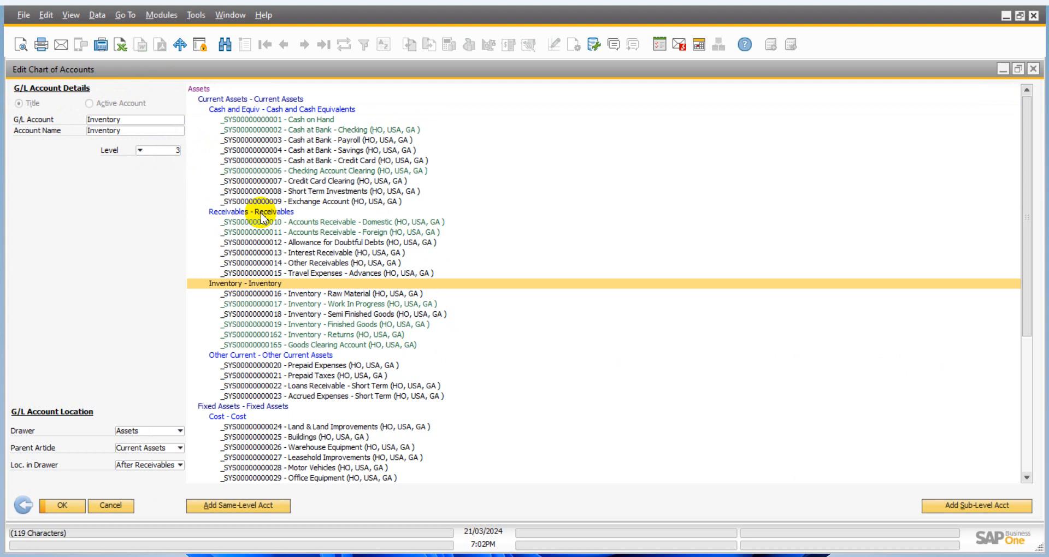
{"action": "left_click", "coordinate": [249, 212]}
{"action": "left_click", "coordinate": [253, 243]}
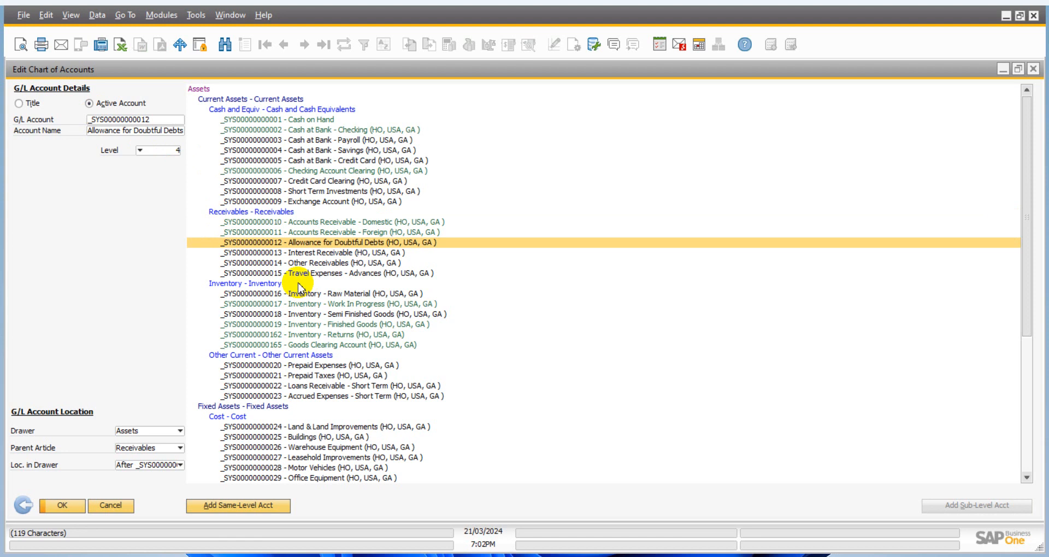
{"action": "left_click", "coordinate": [261, 262]}
{"action": "left_click", "coordinate": [262, 251]}
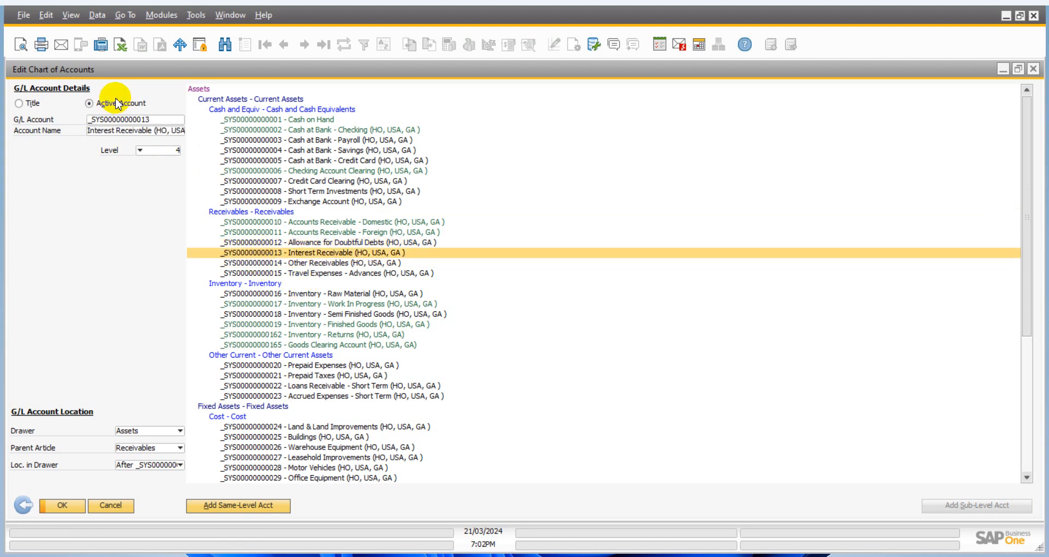
- Examine the Receivables, Cash and Cash Equivalents, Inventory and Other Current Assets titles and browse the rest of the Assets drawer
{"action": "left_click", "coordinate": [263, 213]}
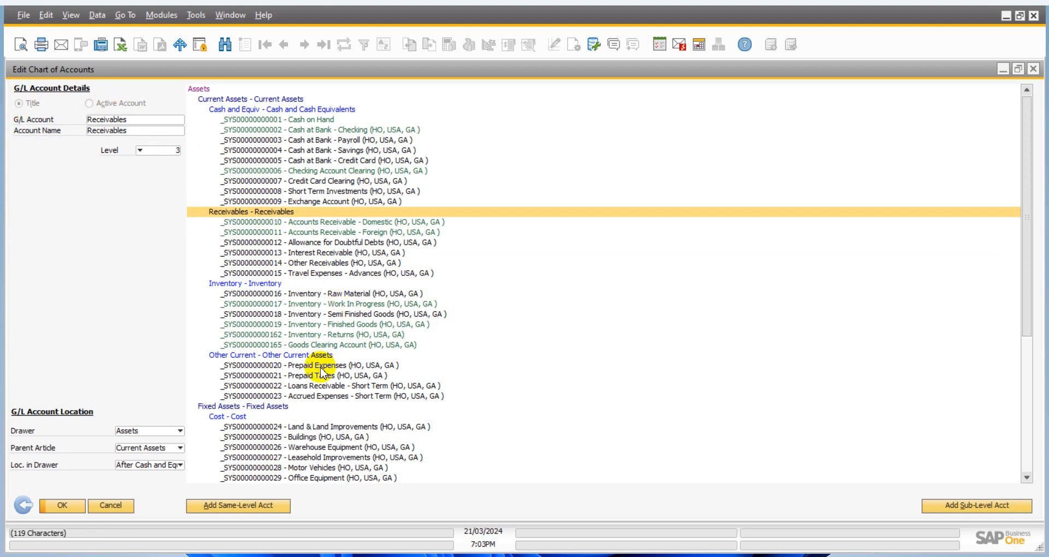
{"action": "left_click", "coordinate": [306, 110]}
{"action": "left_click", "coordinate": [289, 213]}
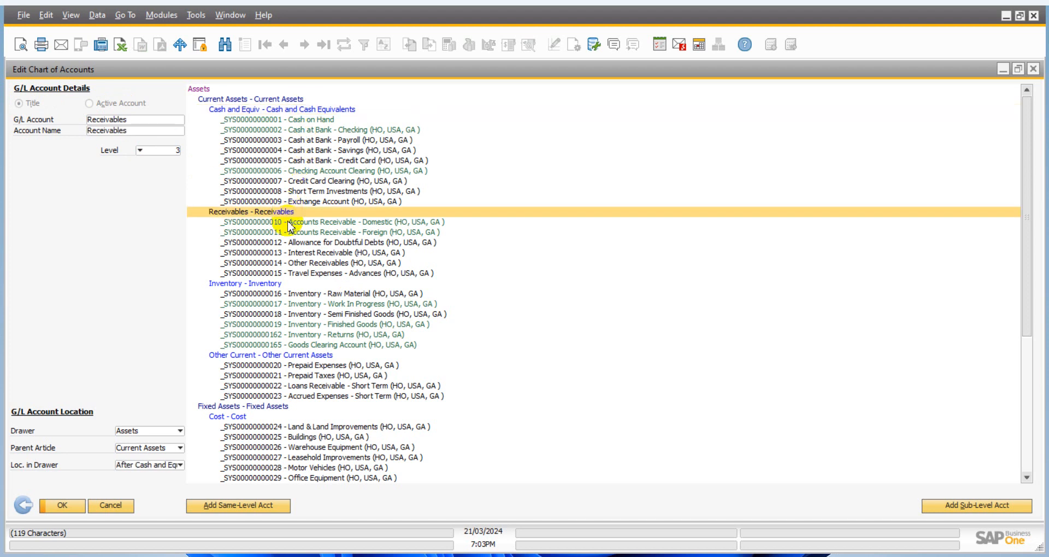
{"action": "left_click", "coordinate": [288, 284]}
{"action": "scroll", "coordinate": [279, 328], "scroll_direction": "down", "scroll_amount": 2}
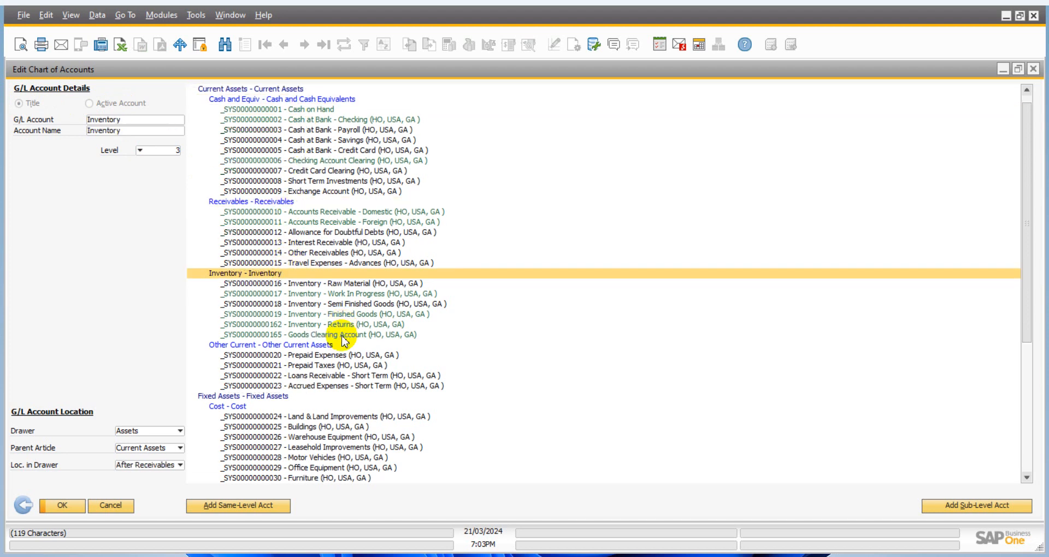
{"action": "left_click", "coordinate": [325, 315]}
{"action": "scroll", "coordinate": [302, 336], "scroll_direction": "down", "scroll_amount": 2}
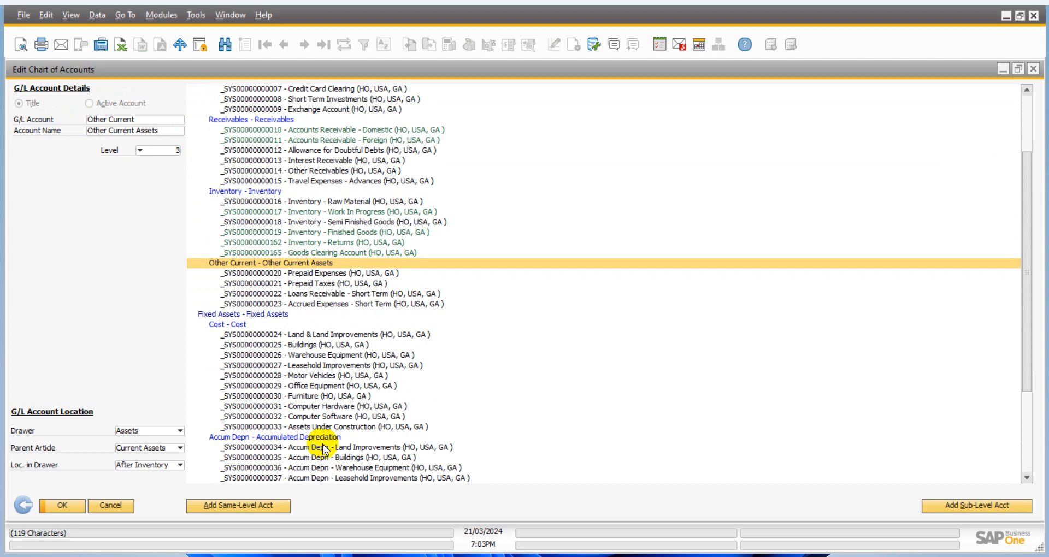
{"action": "scroll", "coordinate": [320, 453], "scroll_direction": "down", "scroll_amount": 5}
{"action": "scroll", "coordinate": [303, 407], "scroll_direction": "up", "scroll_amount": 3}
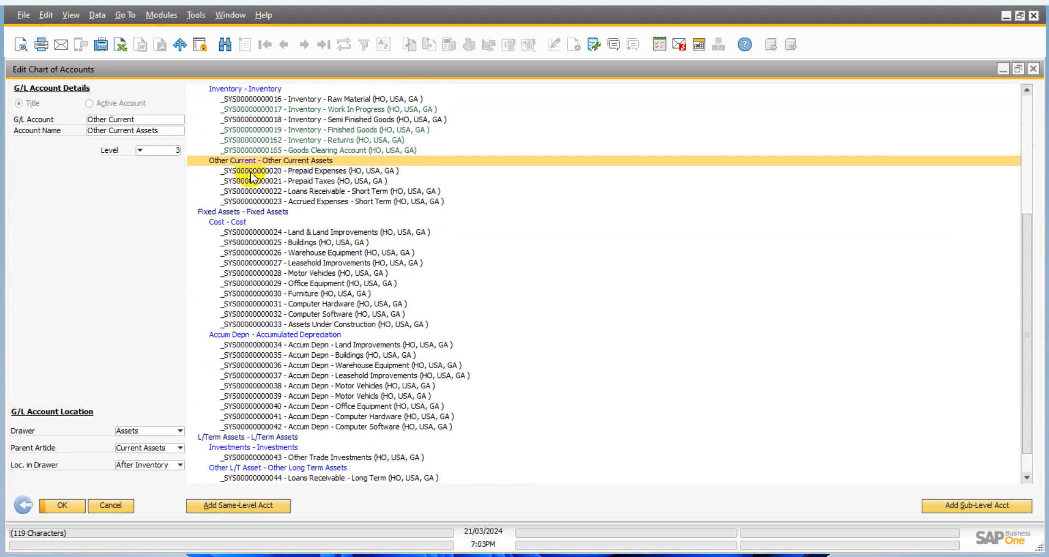
{"action": "scroll", "coordinate": [277, 229], "scroll_direction": "up", "scroll_amount": 5}
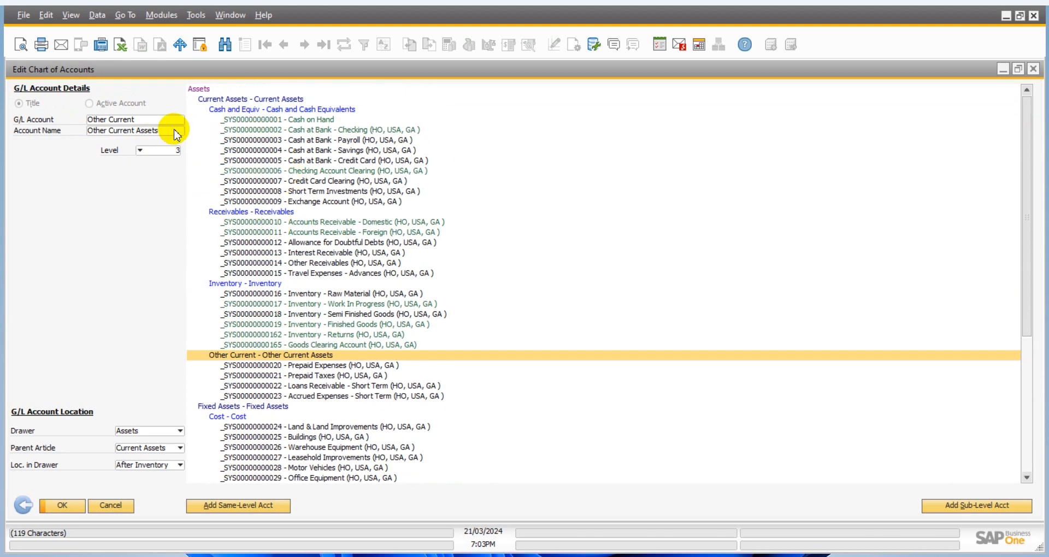
- Add a title account "Test Title Accc" at the same level as Receivables and save it
{"action": "left_click", "coordinate": [279, 213]}
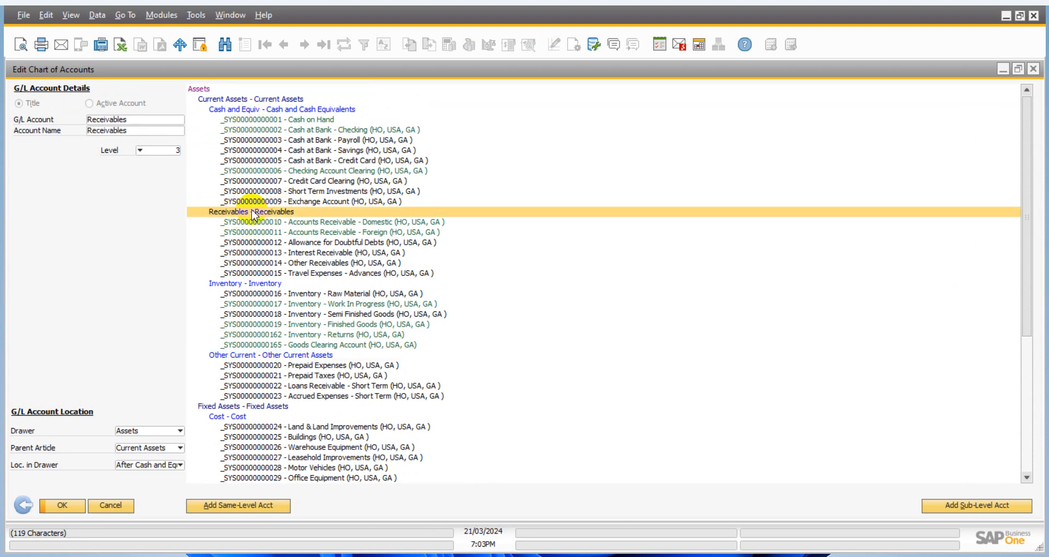
{"action": "left_click", "coordinate": [239, 505]}
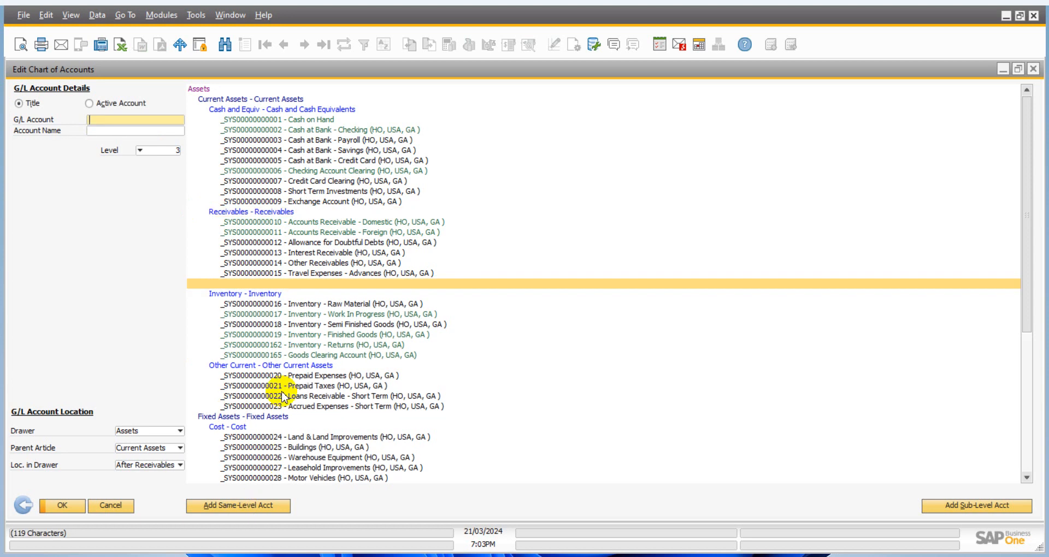
{"action": "type", "text": "est Title Ac"}
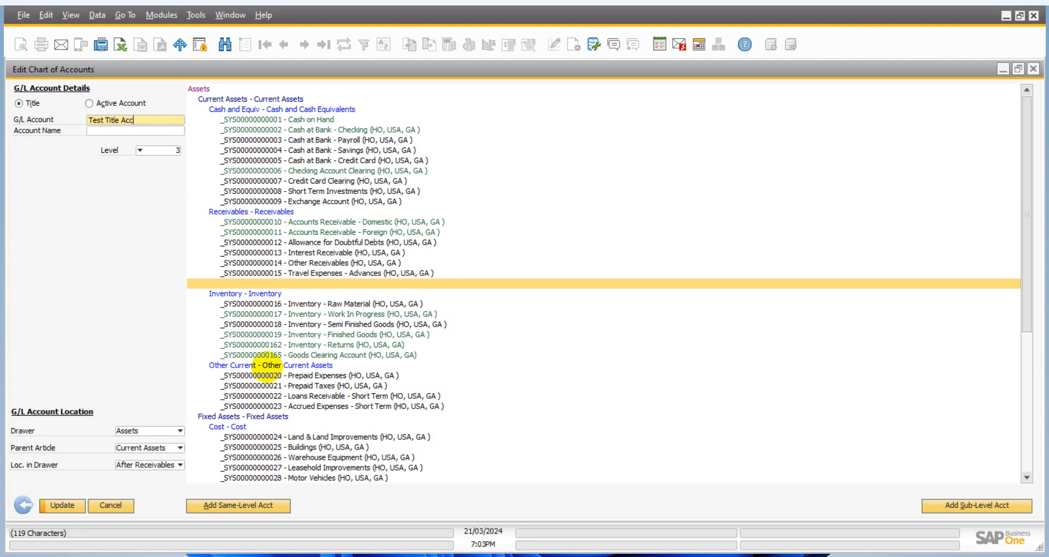
{"action": "type", "text": "c"}
{"action": "key", "text": "Return"}
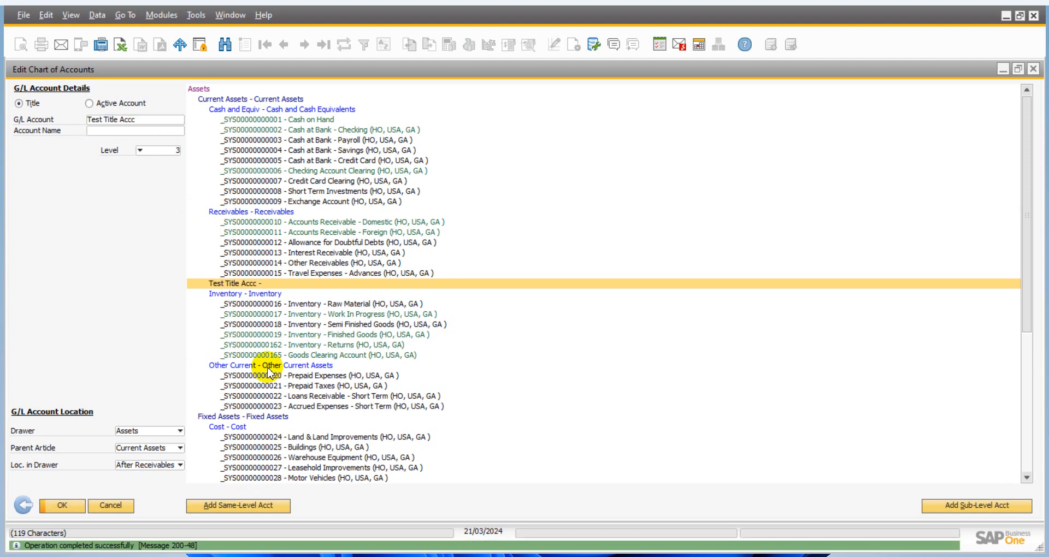
{"action": "left_click", "coordinate": [279, 233]}
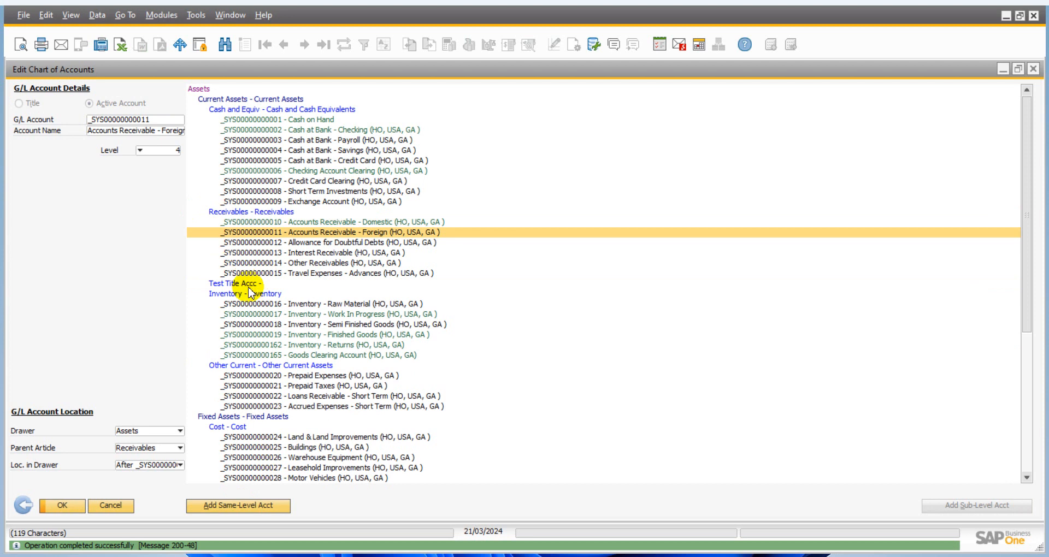
{"action": "left_click", "coordinate": [247, 284]}
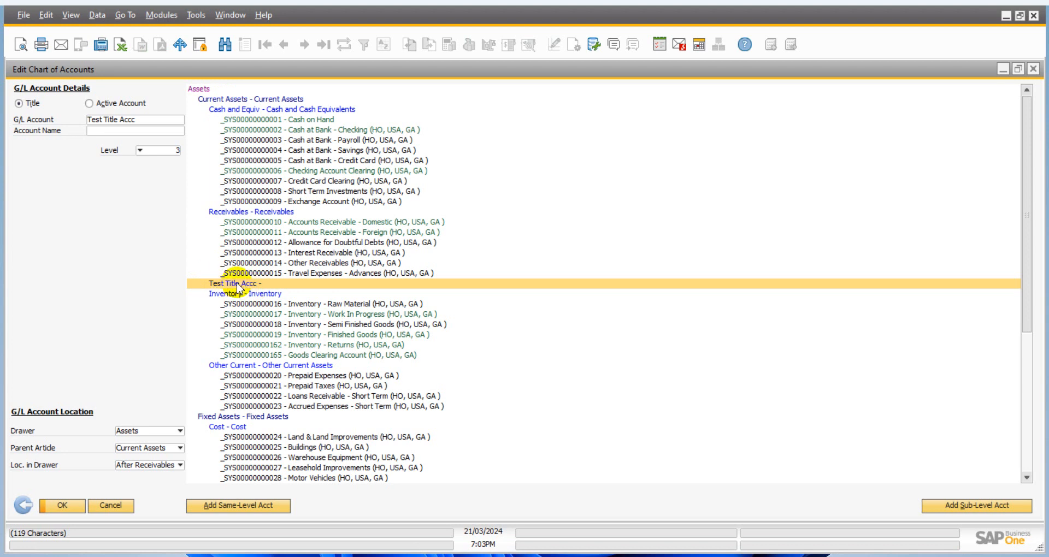
{"action": "left_click", "coordinate": [248, 263]}
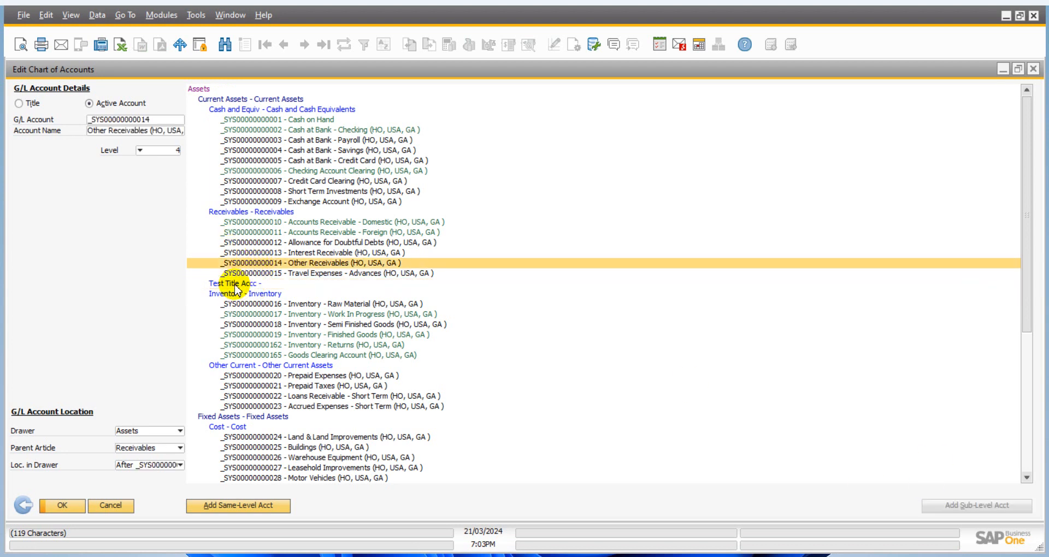
- Add an active sub-level account under Test Title Accc with G/L code 100000 and name Test Account
{"action": "left_click", "coordinate": [234, 284]}
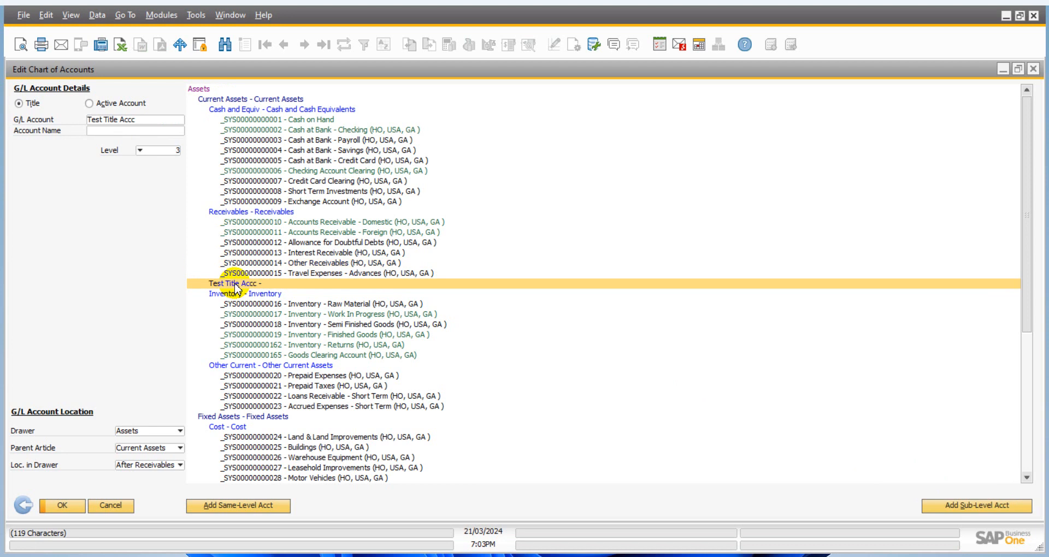
{"action": "left_click", "coordinate": [962, 506]}
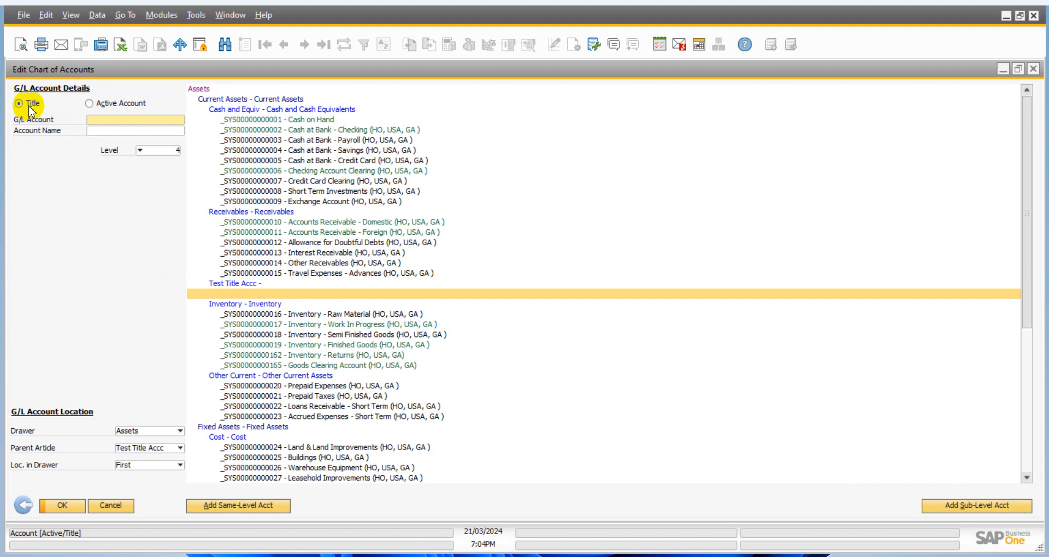
{"action": "left_click", "coordinate": [90, 105]}
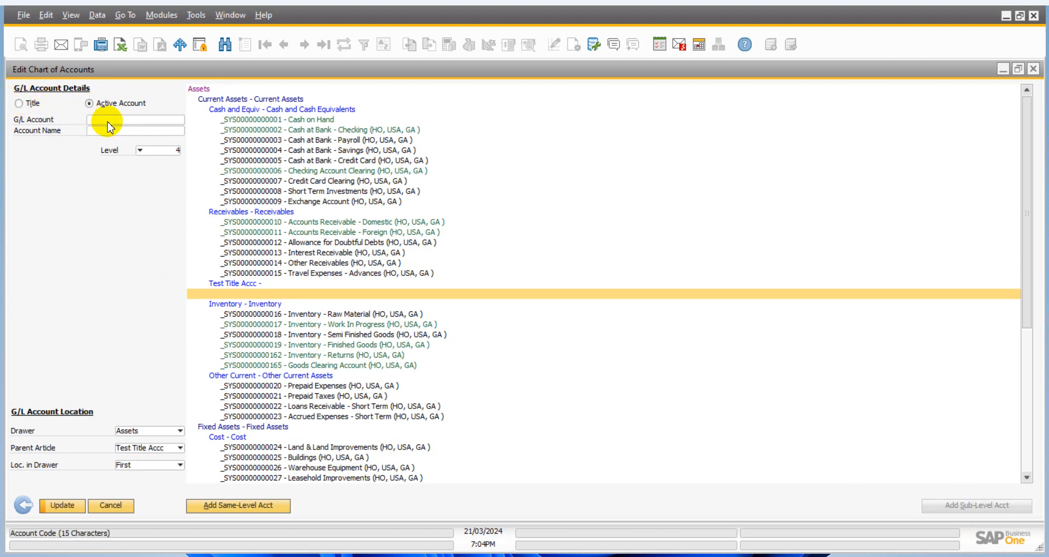
{"action": "left_click", "coordinate": [108, 120]}
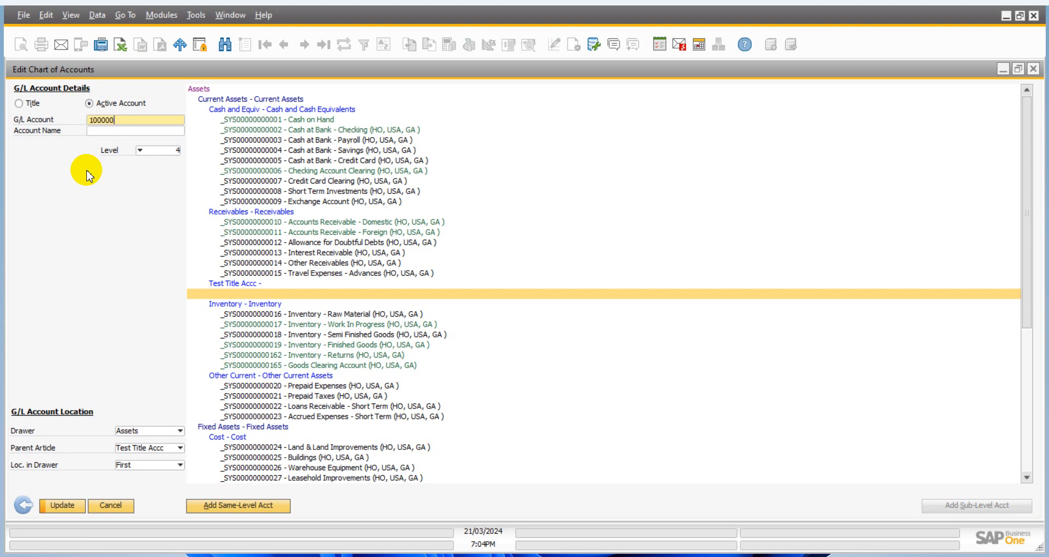
{"action": "key", "text": "Tab"}
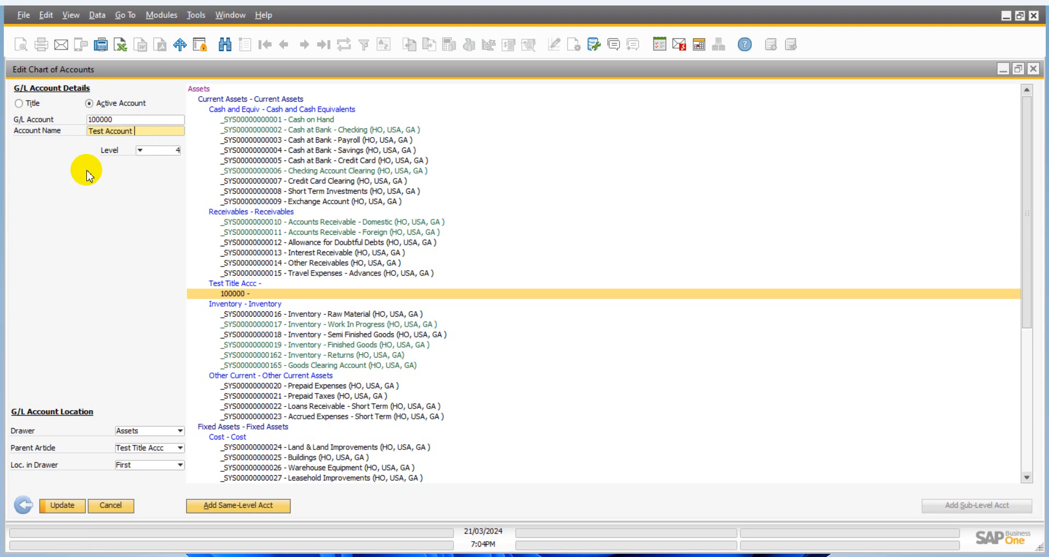
{"action": "key", "text": "Return"}
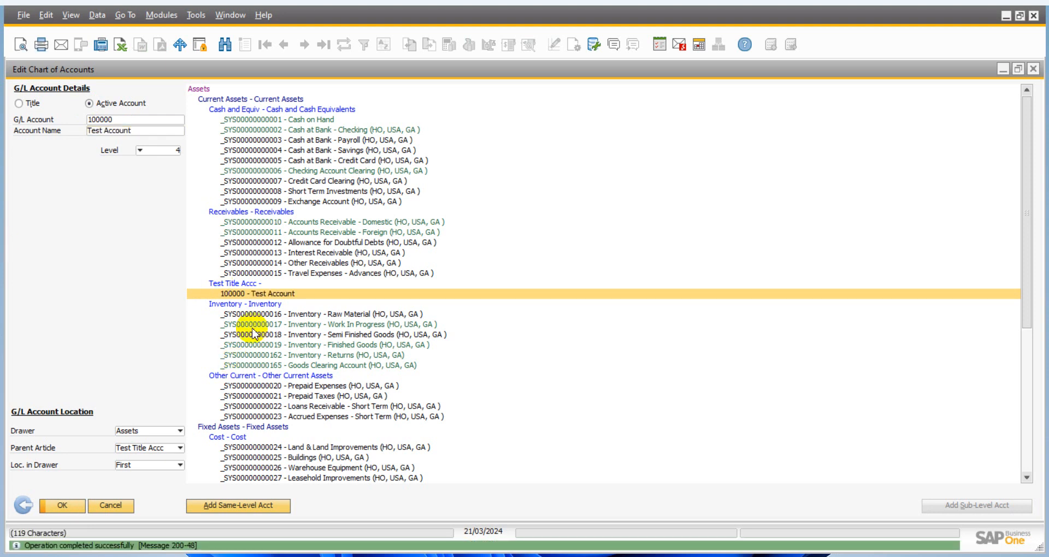
{"action": "left_click", "coordinate": [243, 283]}
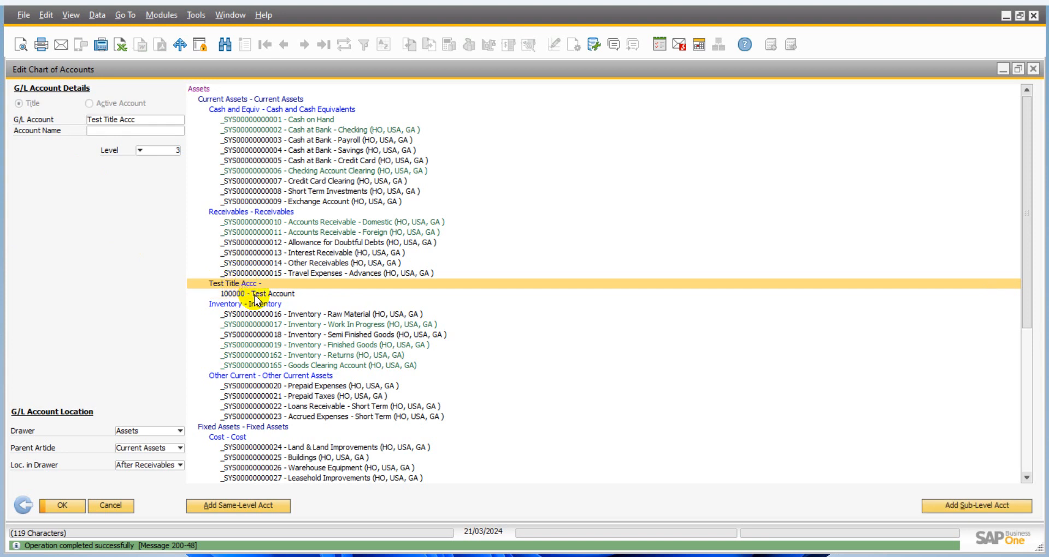
{"action": "left_click", "coordinate": [255, 295]}
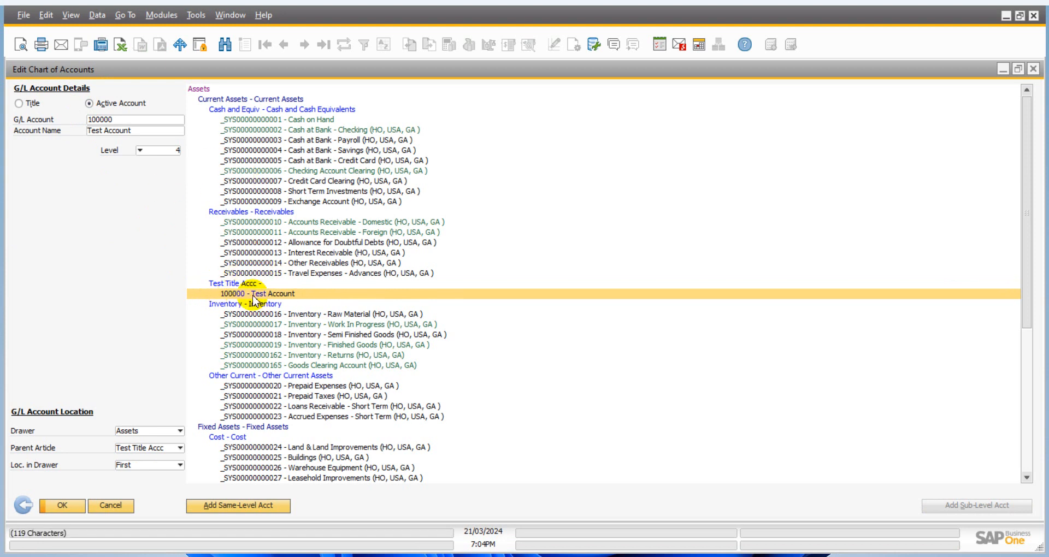
- Return to the drawer selection and open the chart of accounts for editing with only Liabilities selected
{"action": "left_click", "coordinate": [26, 507]}
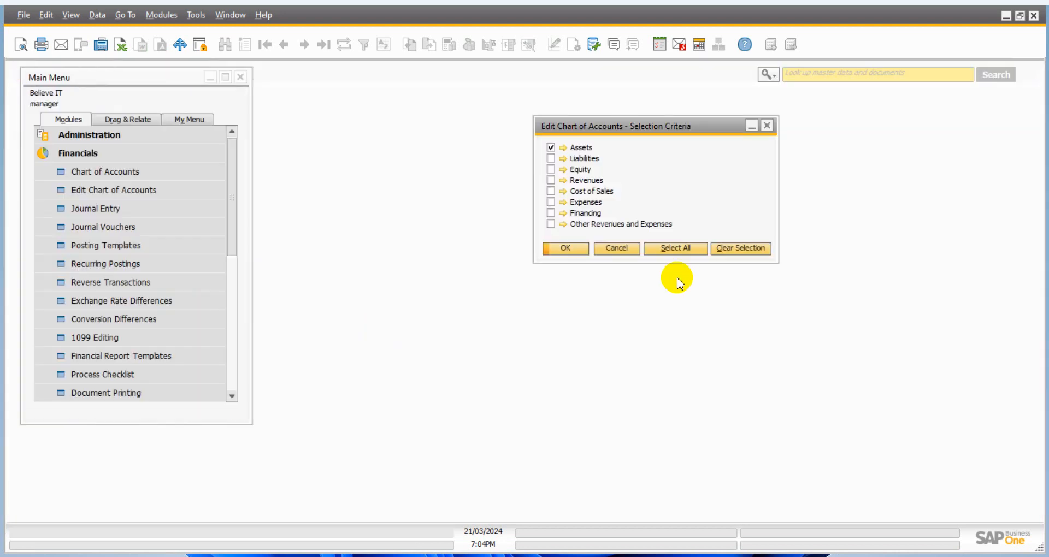
{"action": "left_click", "coordinate": [551, 148]}
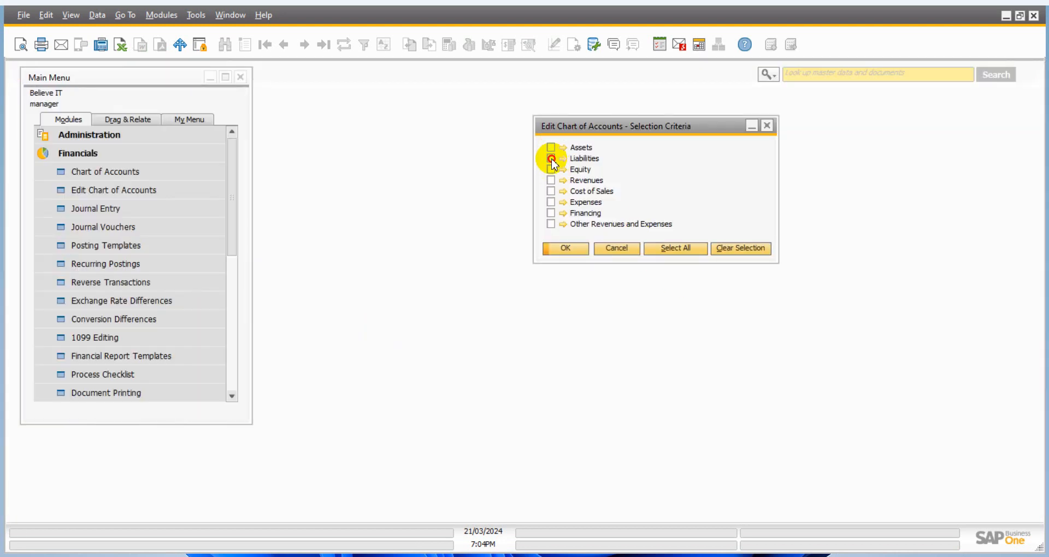
{"action": "left_click", "coordinate": [552, 159]}
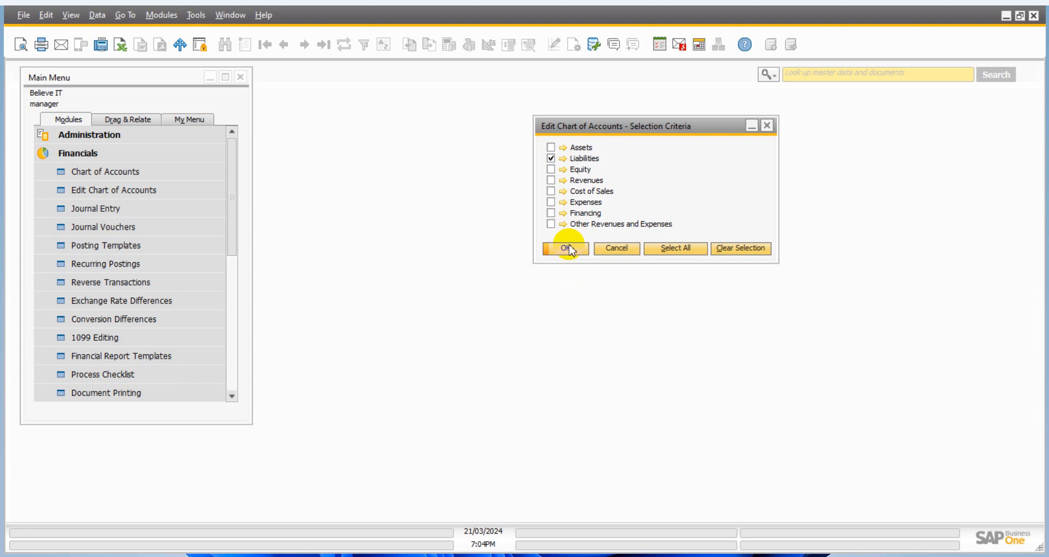
{"action": "left_click", "coordinate": [567, 248]}
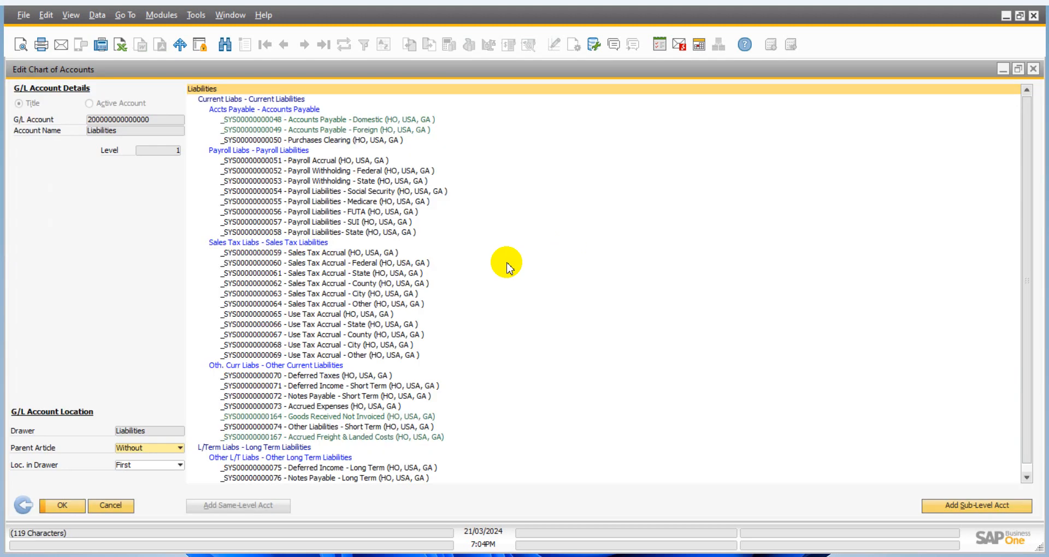
- Add a title with G/L code sdfsdfdsf and name Test at the same level as Sales Tax Liabilities
{"action": "left_click", "coordinate": [299, 243]}
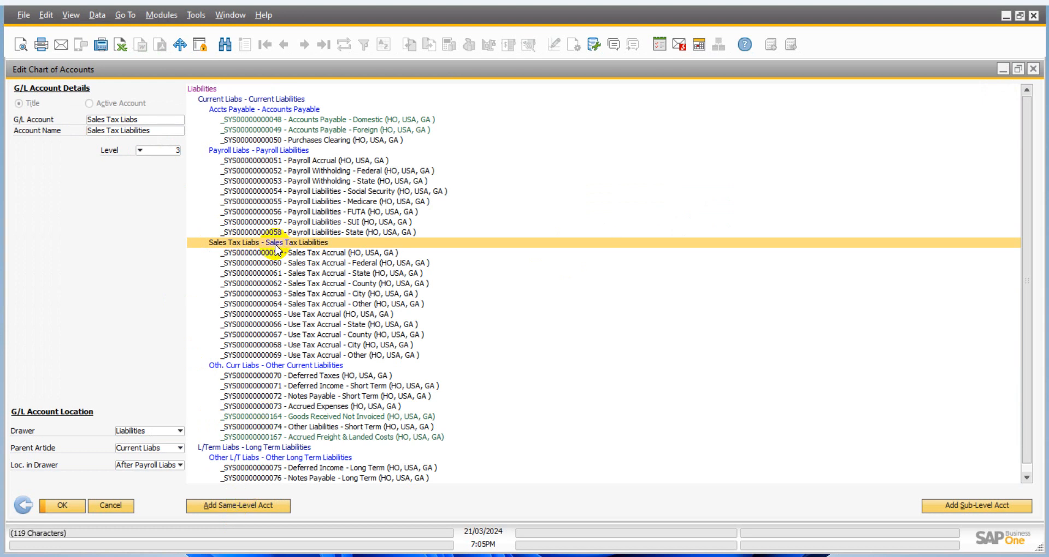
{"action": "left_click", "coordinate": [247, 505]}
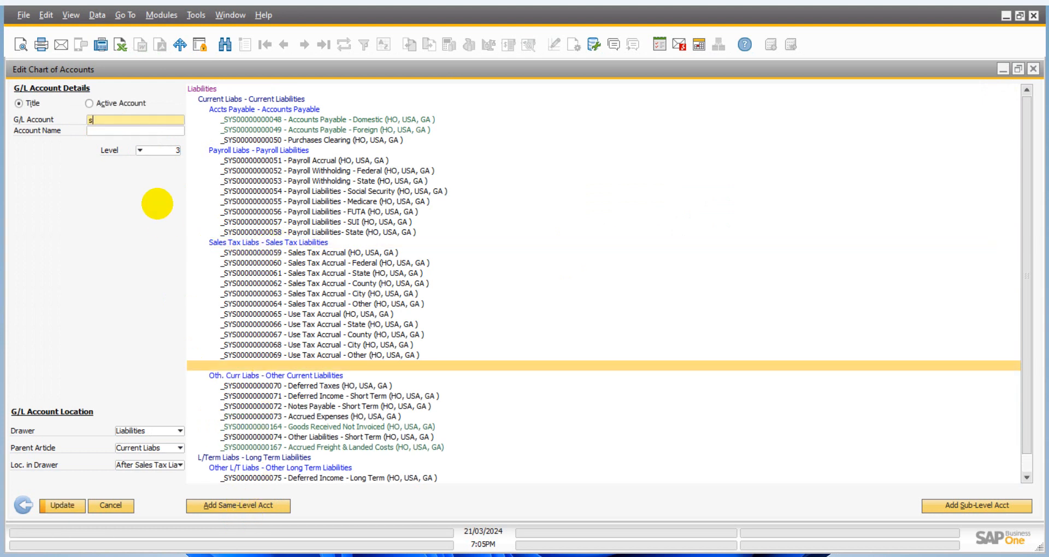
{"action": "type", "text": "sdfsdfdsf"}
{"action": "left_click", "coordinate": [119, 130]}
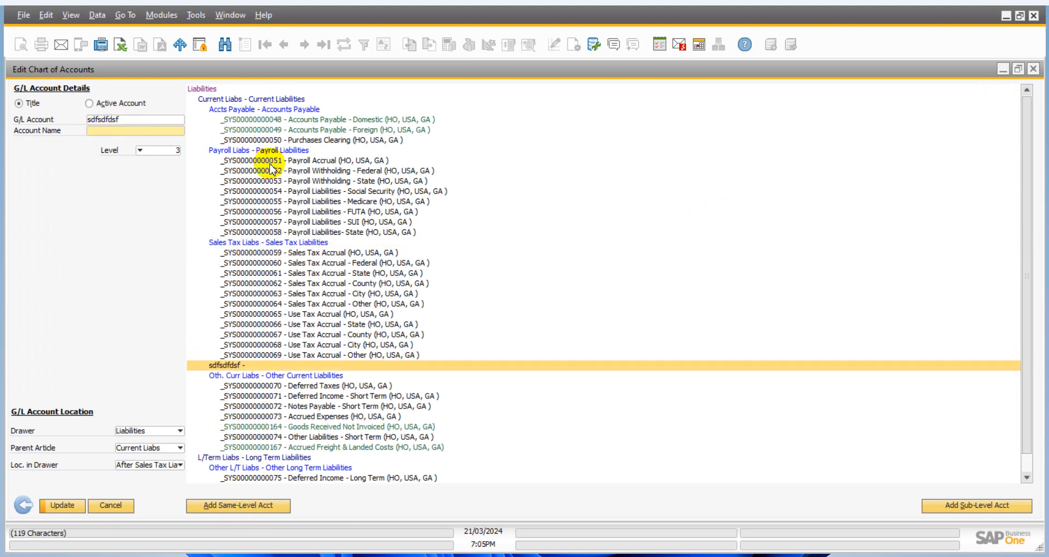
{"action": "type", "text": "Test"}
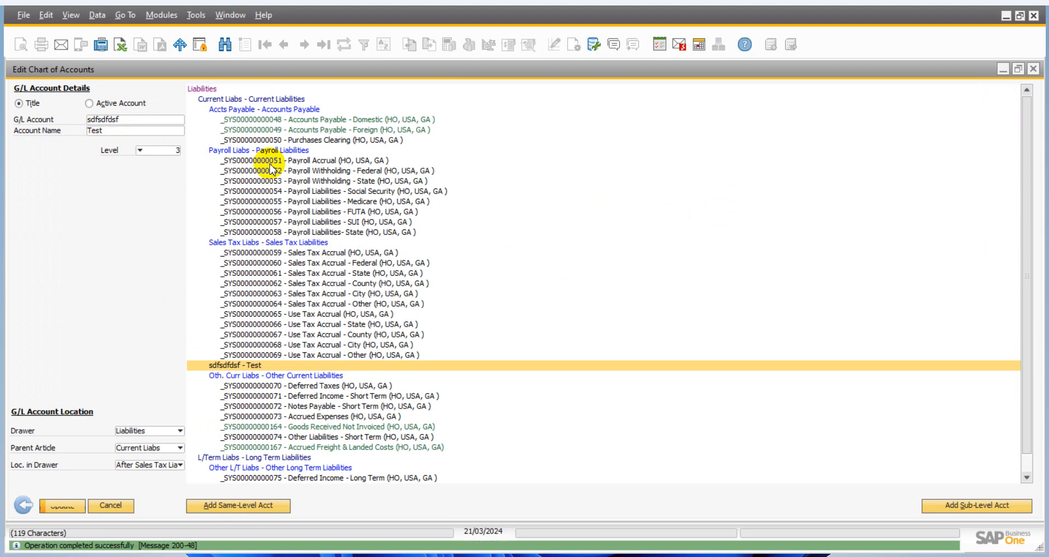
{"action": "left_click", "coordinate": [278, 345]}
- Add a sub-level title under the sdfsdfdsf - Test title with G/L code 20000 and name Test Account, and update the chart
{"action": "left_click", "coordinate": [261, 365]}
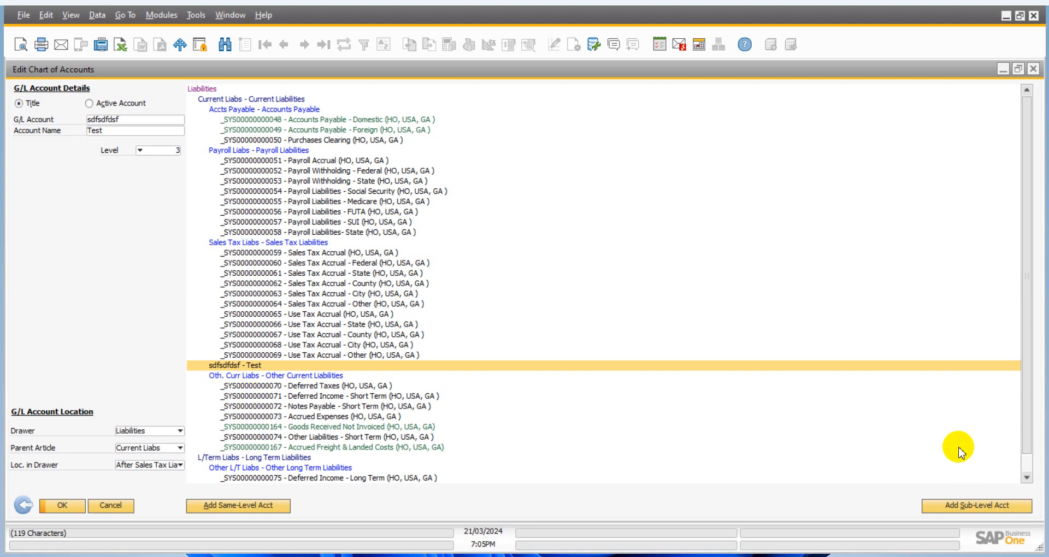
{"action": "left_click", "coordinate": [954, 508]}
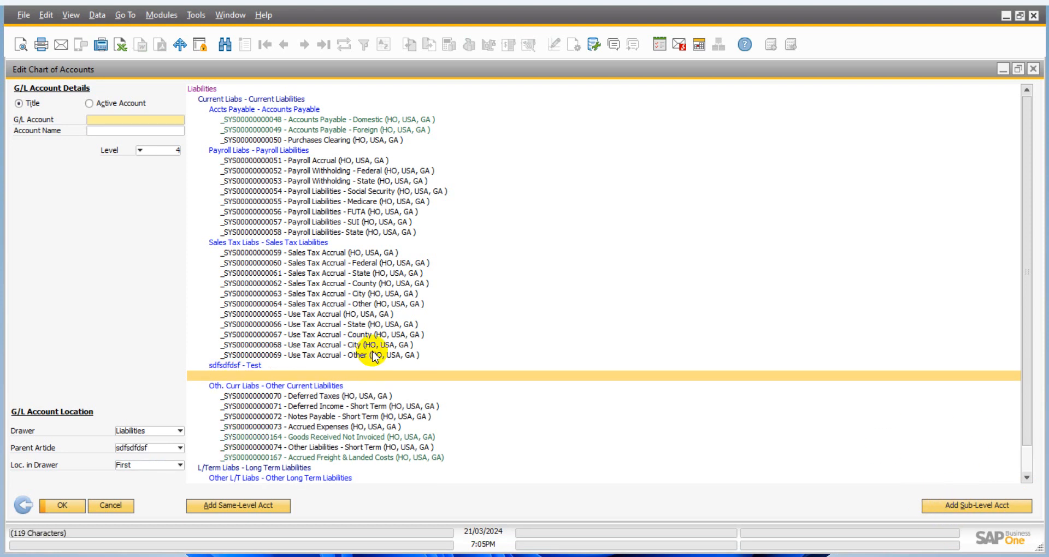
{"action": "type", "text": "20000"}
{"action": "key", "text": "Tab"}
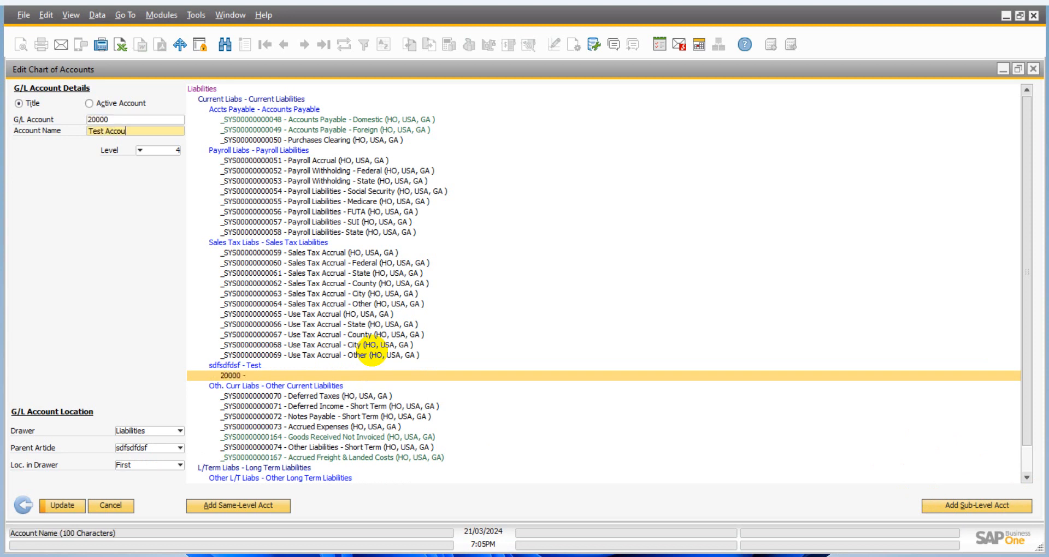
{"action": "type", "text": "Test Account"}
{"action": "left_click", "coordinate": [249, 366]}
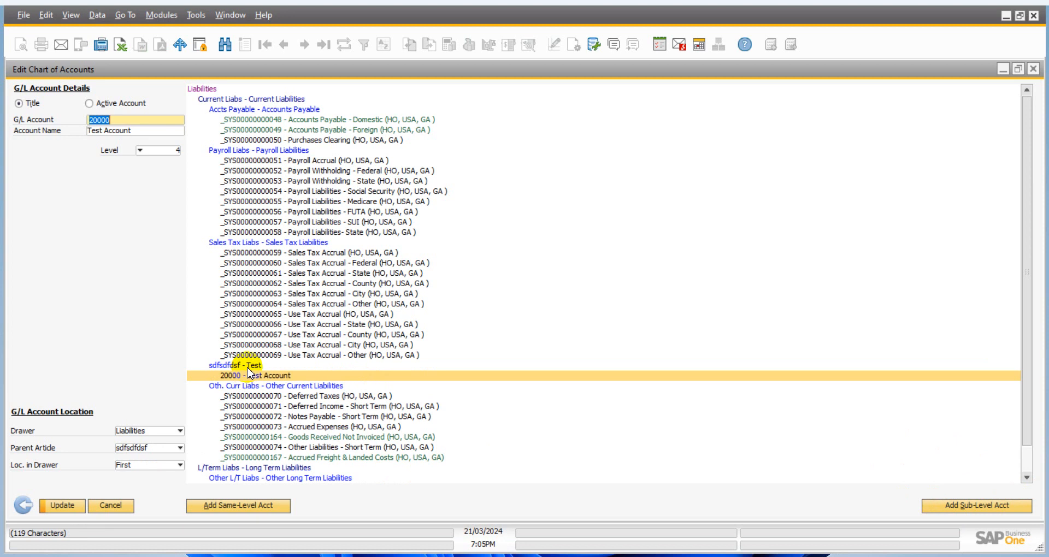
{"action": "left_click", "coordinate": [248, 376]}
{"action": "left_click", "coordinate": [63, 506]}
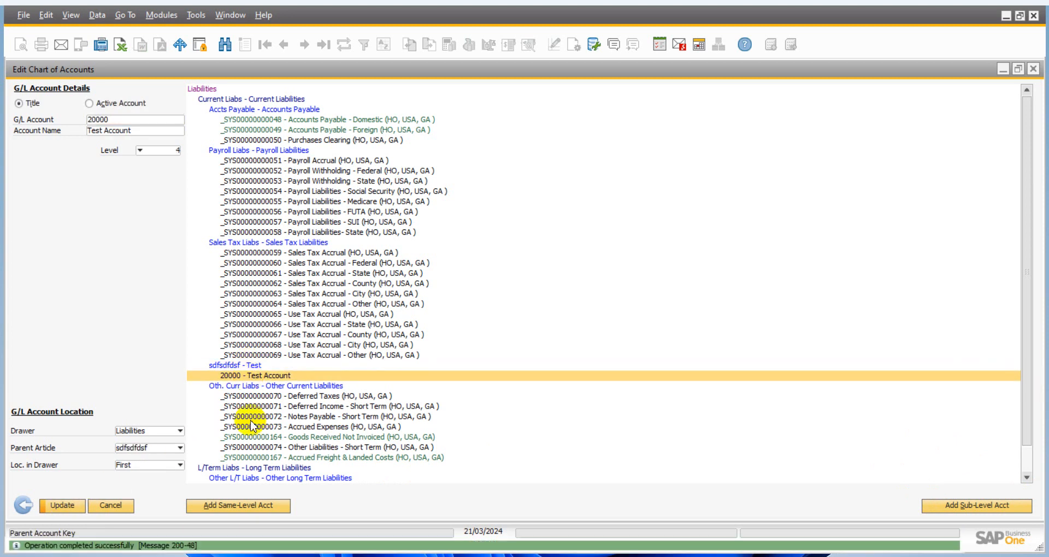
{"action": "left_click", "coordinate": [252, 365]}
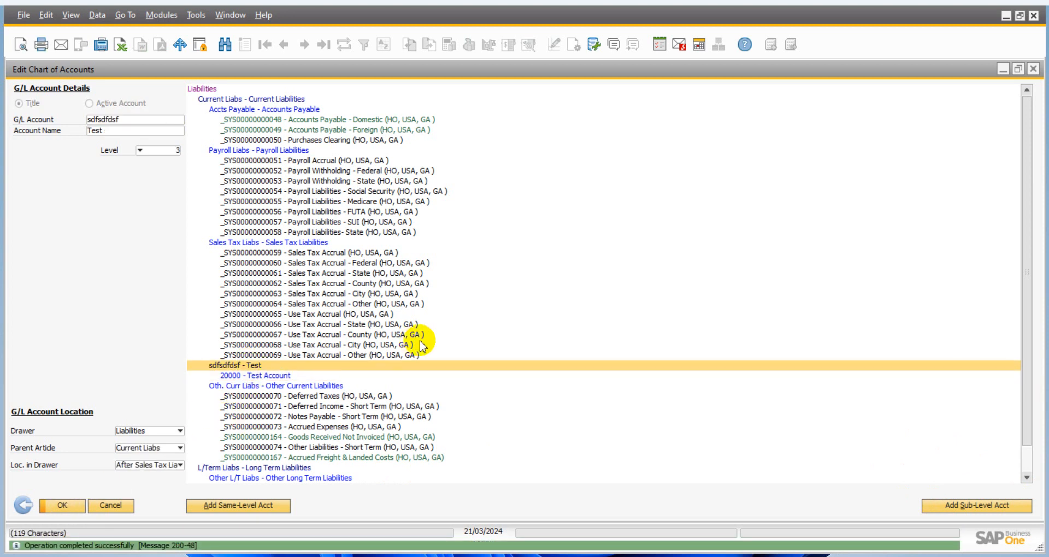
- View the account structure of the Expenses drawer only, and return to the drawer selection
{"action": "left_click", "coordinate": [21, 504]}
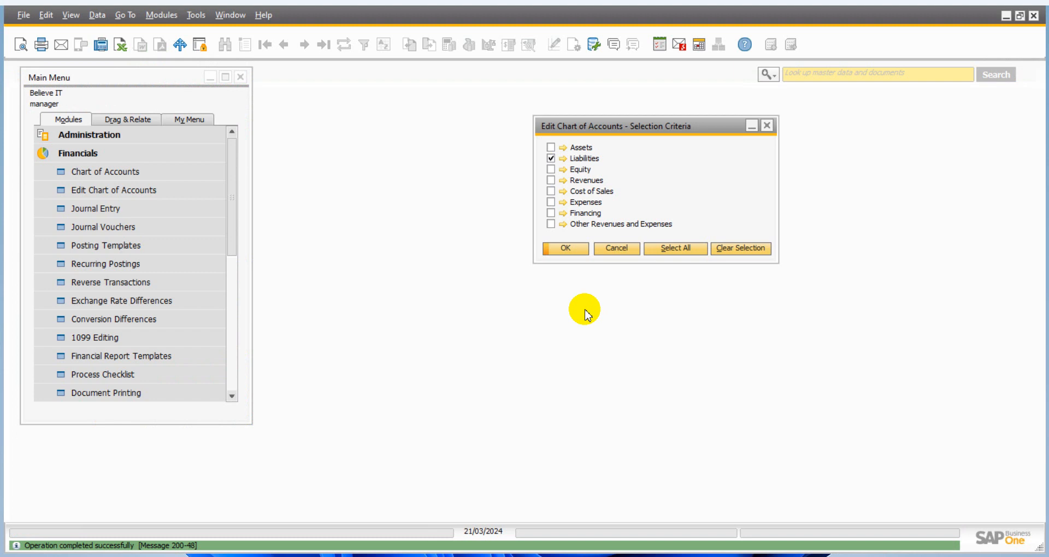
{"action": "left_click", "coordinate": [551, 158]}
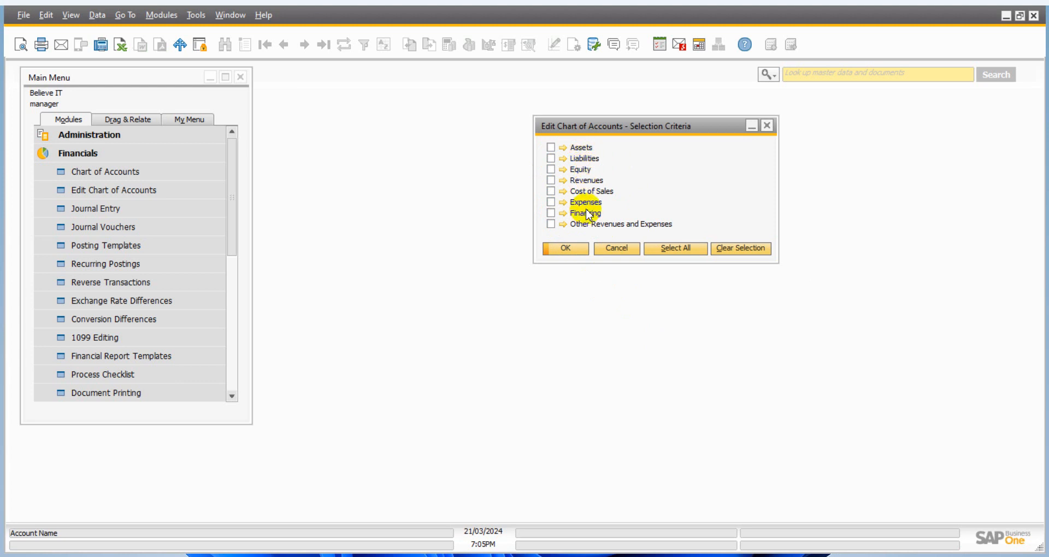
{"action": "left_click", "coordinate": [551, 203]}
{"action": "left_click", "coordinate": [566, 249]}
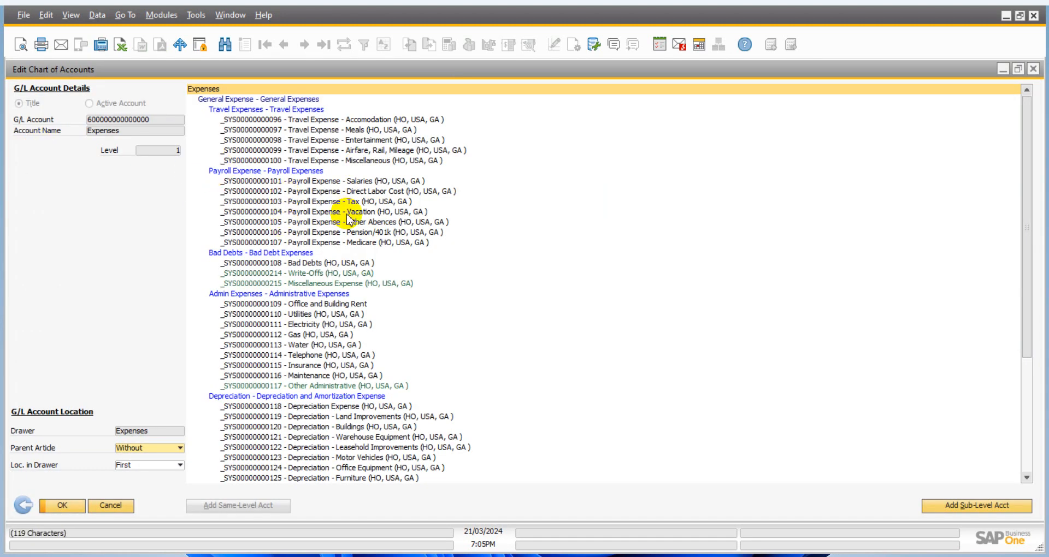
{"action": "left_click", "coordinate": [49, 503]}
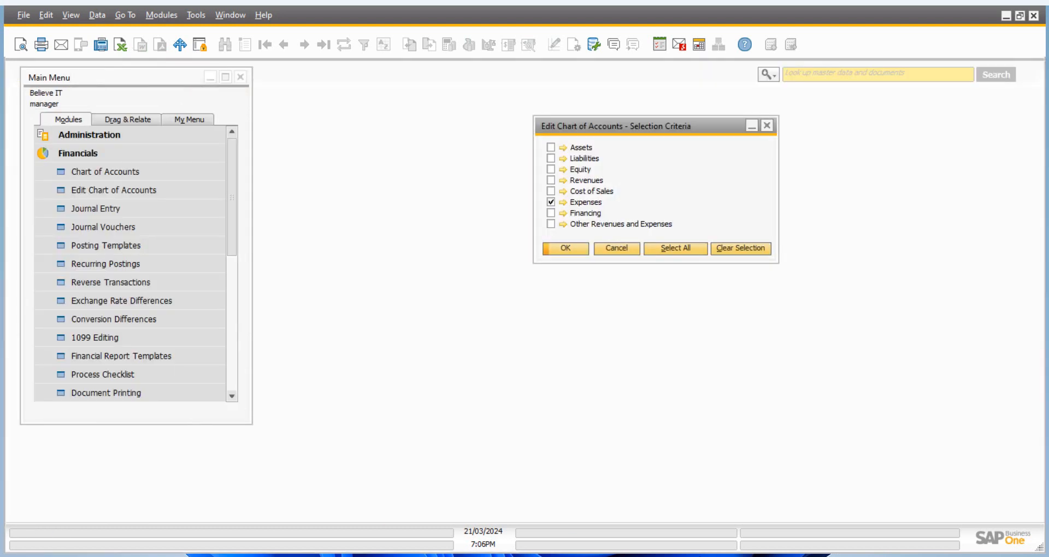